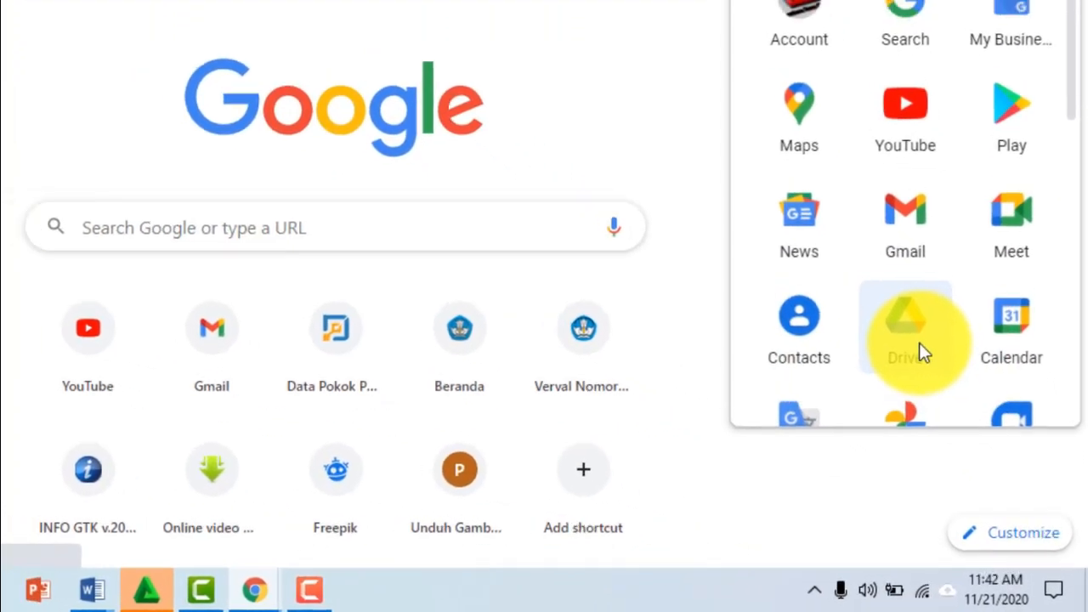
Step: Open Google Drive and create a new blank Google Form in My Drive
left_click(919, 344)
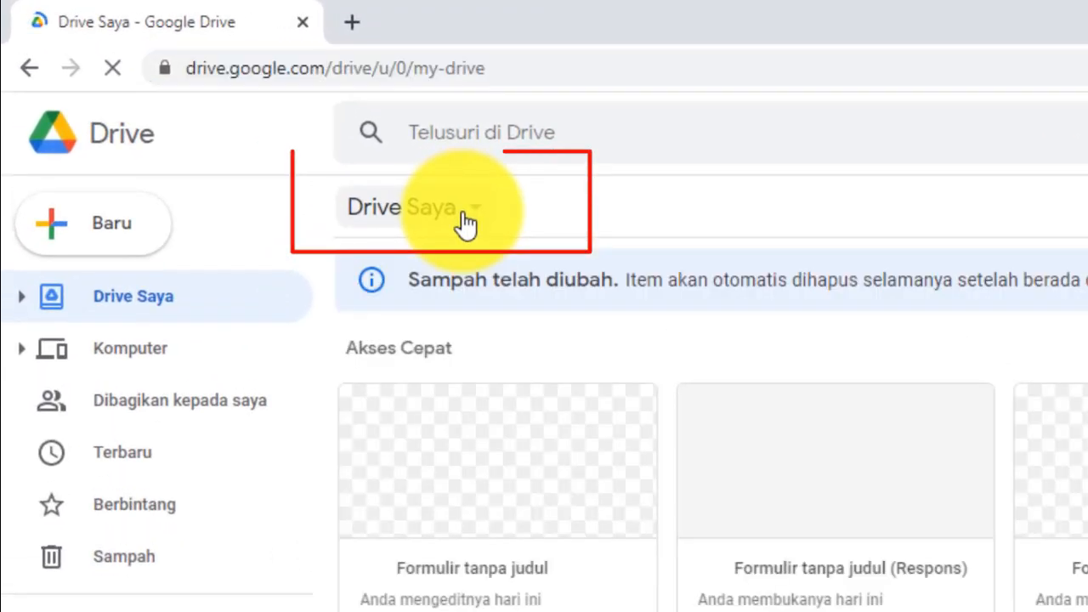
left_click(466, 224)
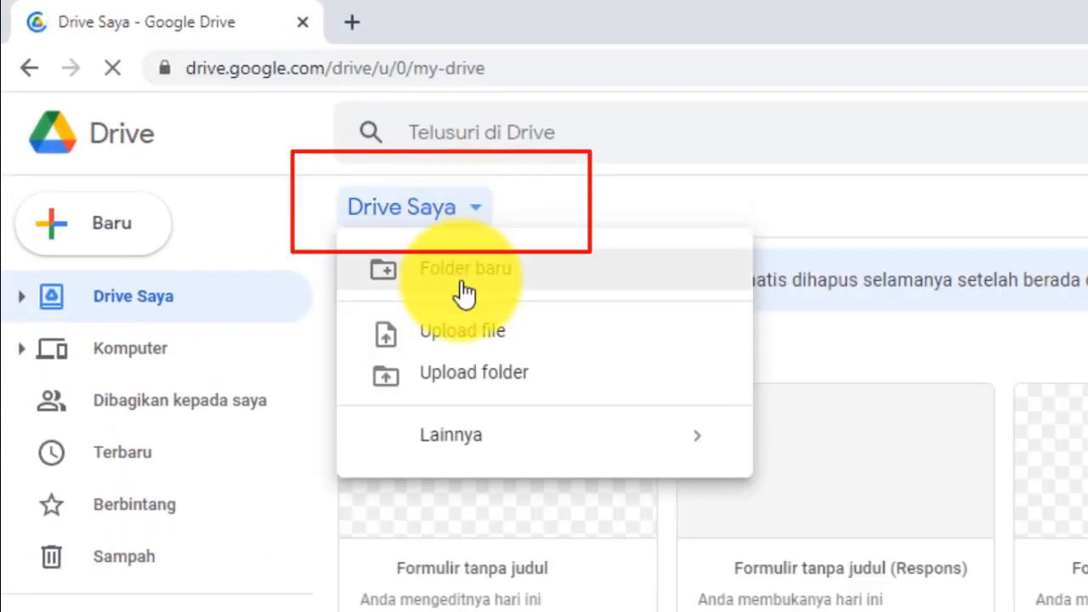
mouse_move(469, 454)
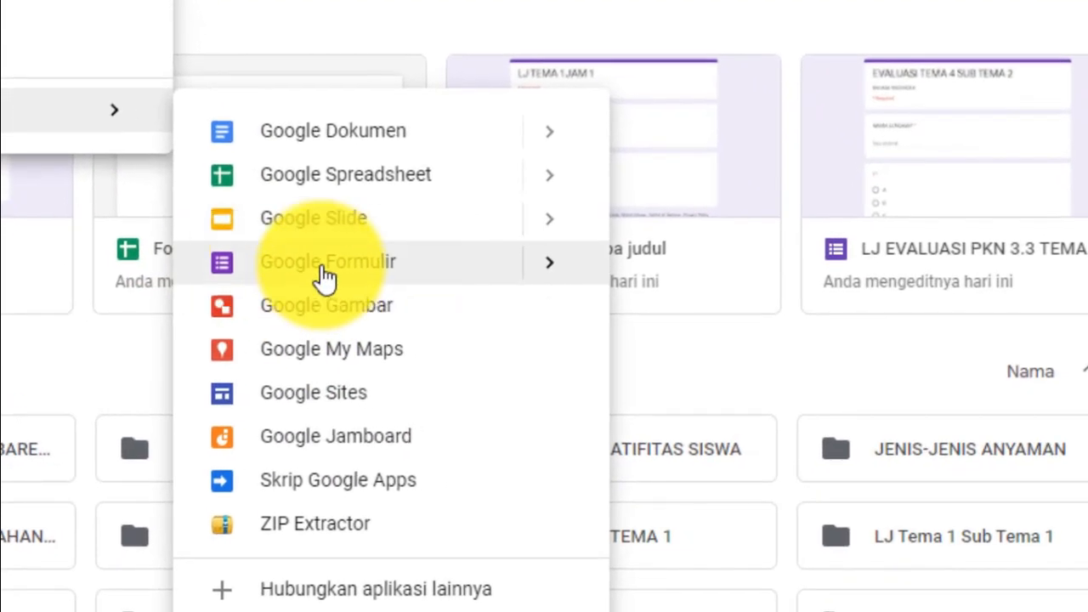
left_click(324, 271)
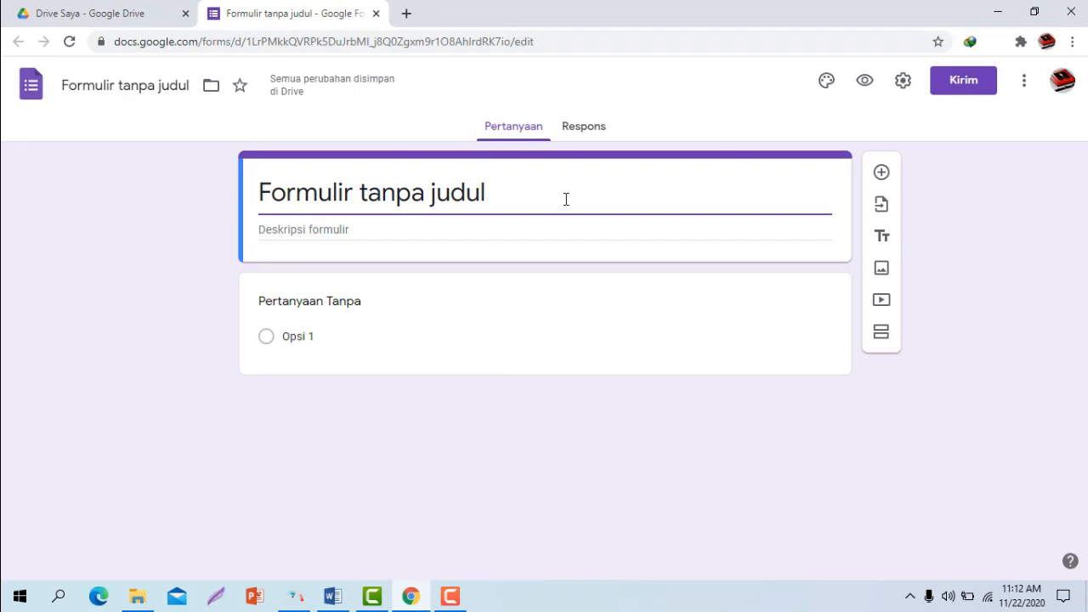
Step: Set the form title to "Soal PAS 1 Tema 3 Tahun 2020-2021"
triple_click(565, 199)
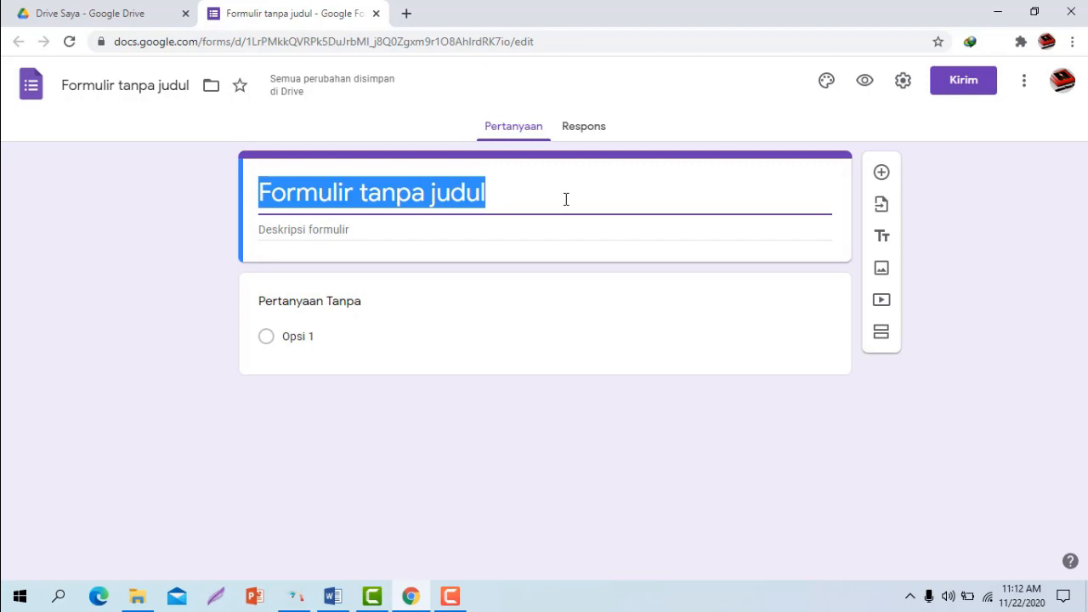
type("S")
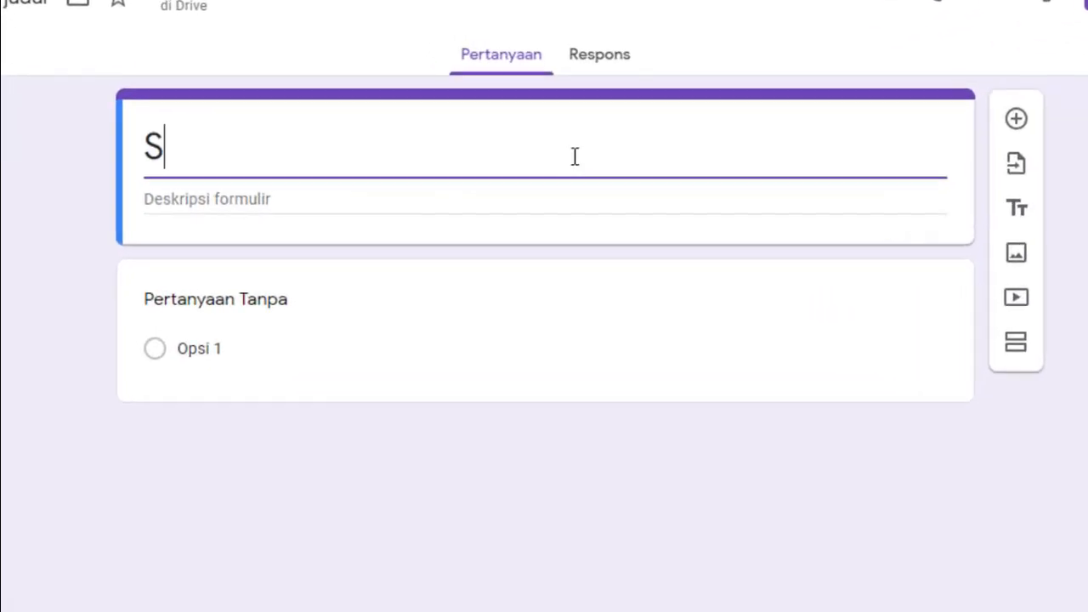
type("oal")
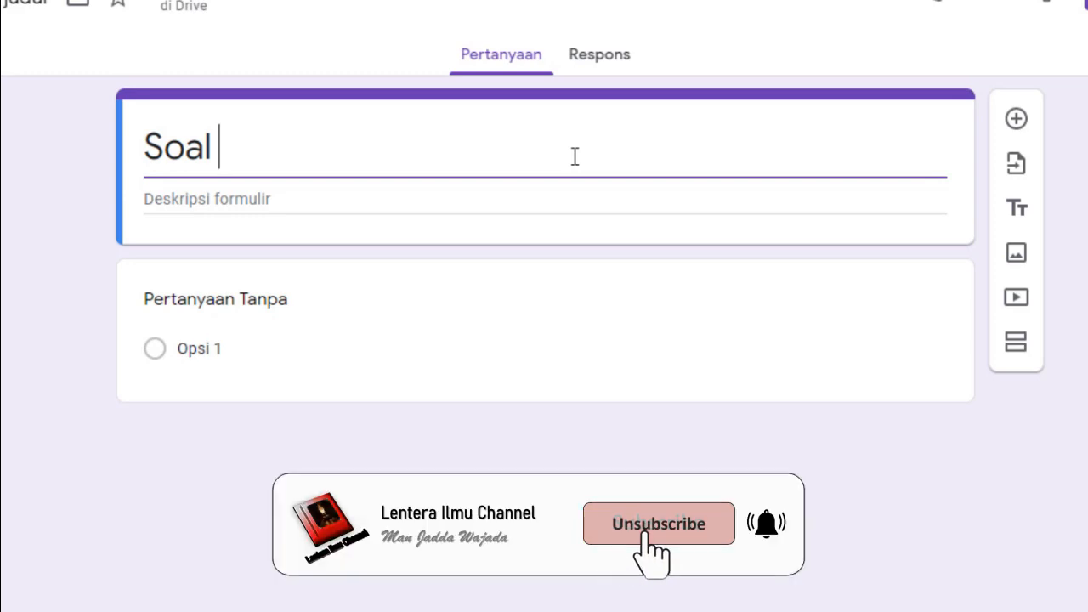
type("PAS ")
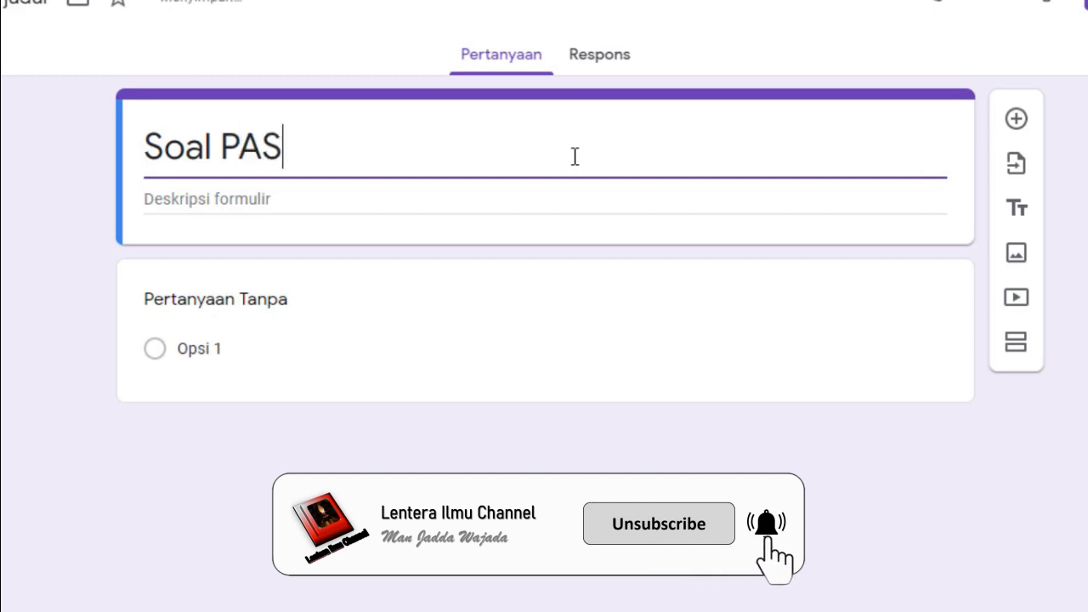
type("1")
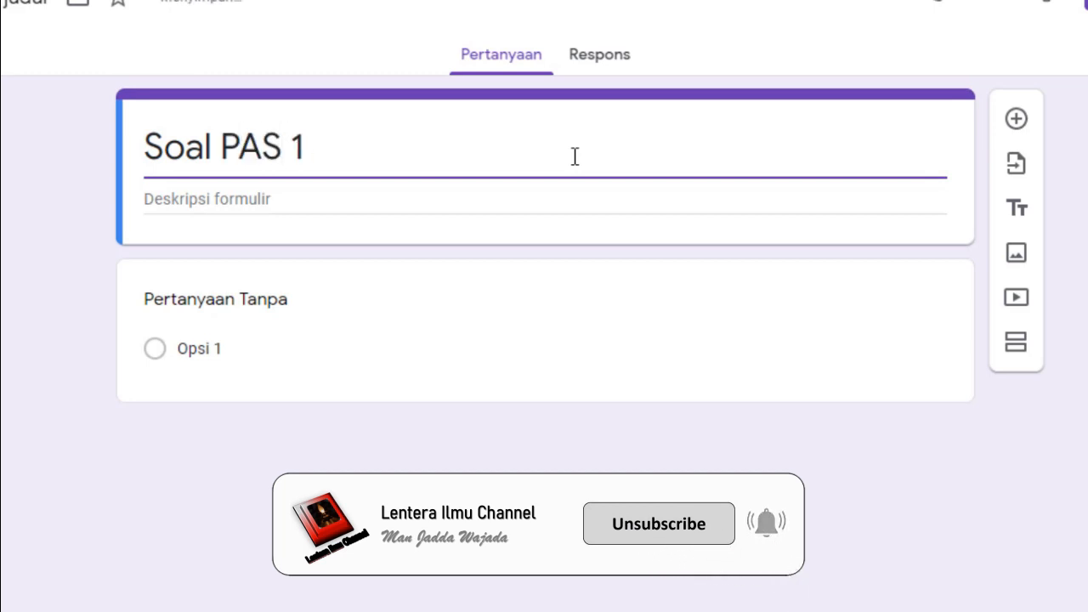
type(" Tema ")
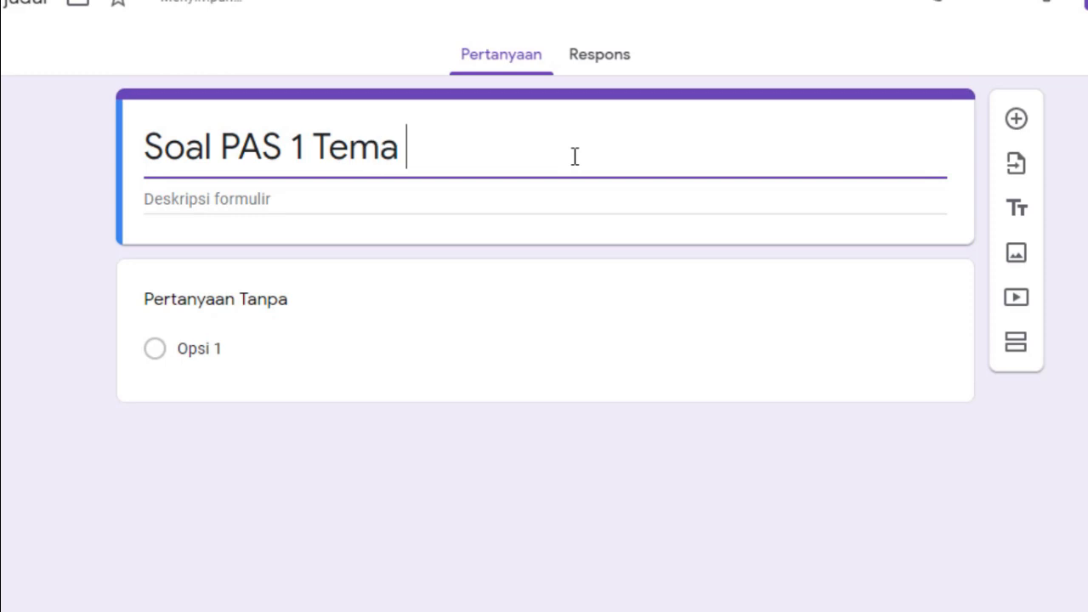
type("3 Tahun 2020")
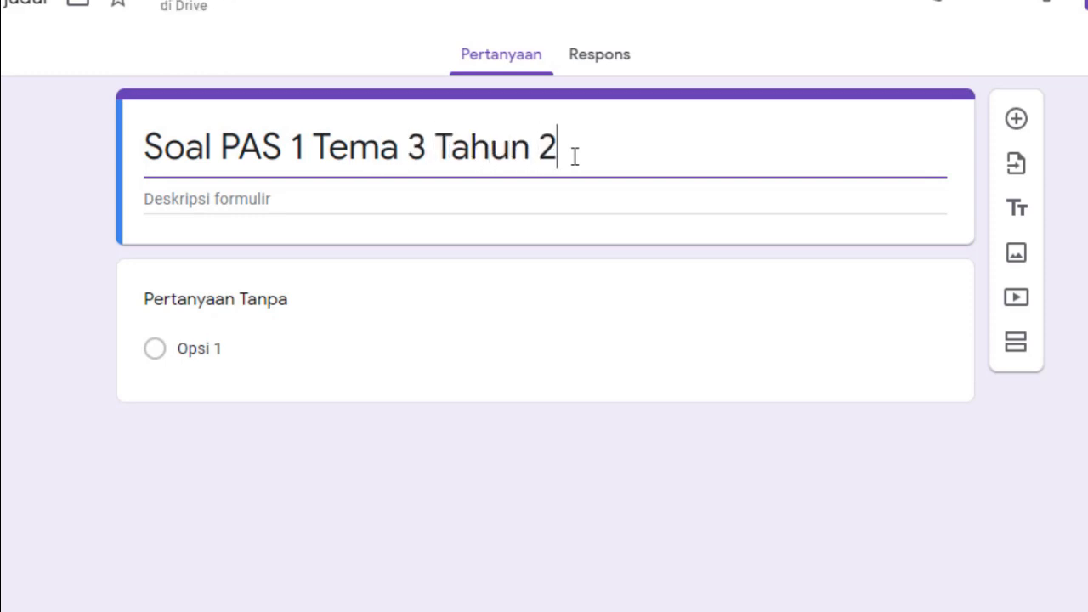
type("-2021")
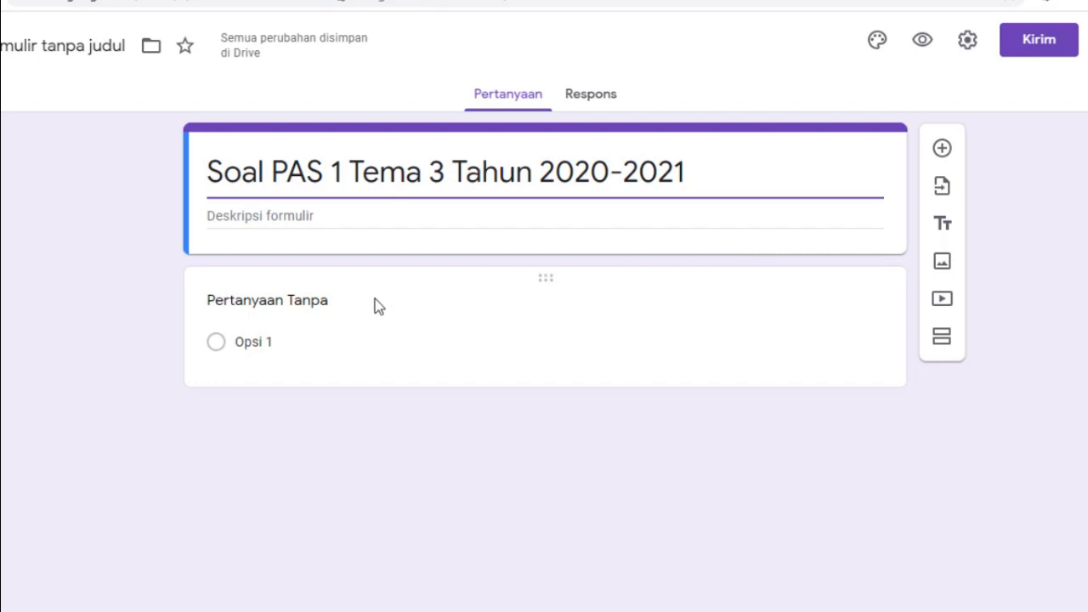
Step: Title the first question "NAMA LENGKAP" and make it required
left_click(328, 299)
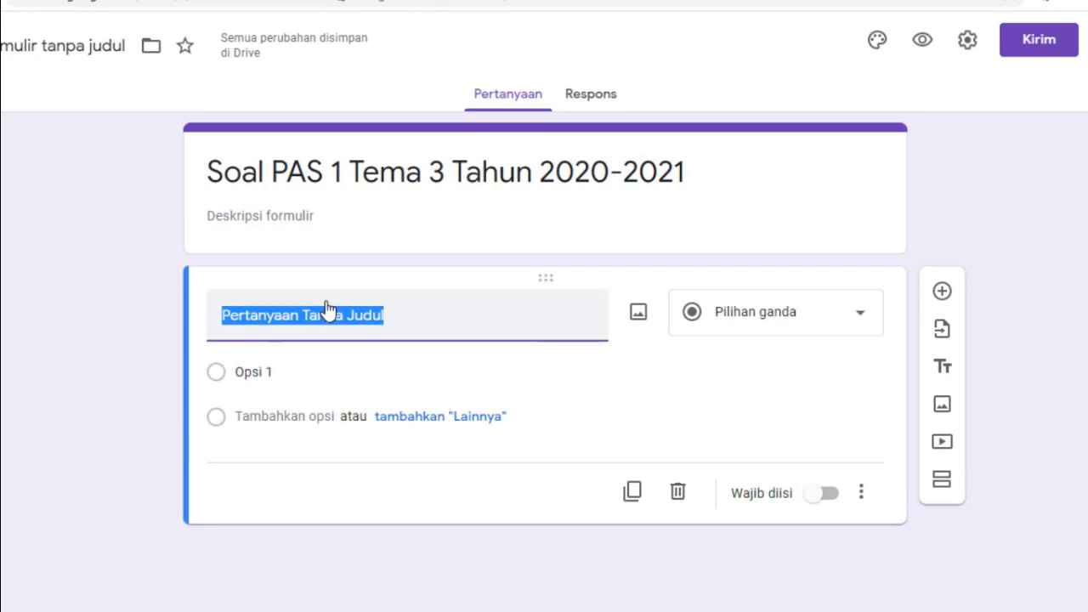
type("NAMA")
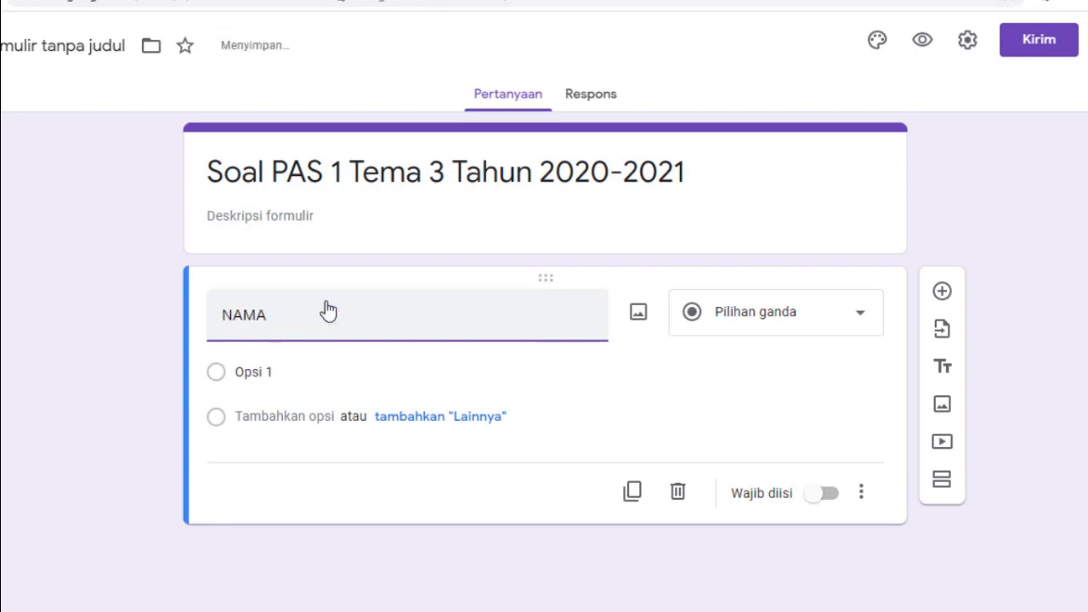
type(" L")
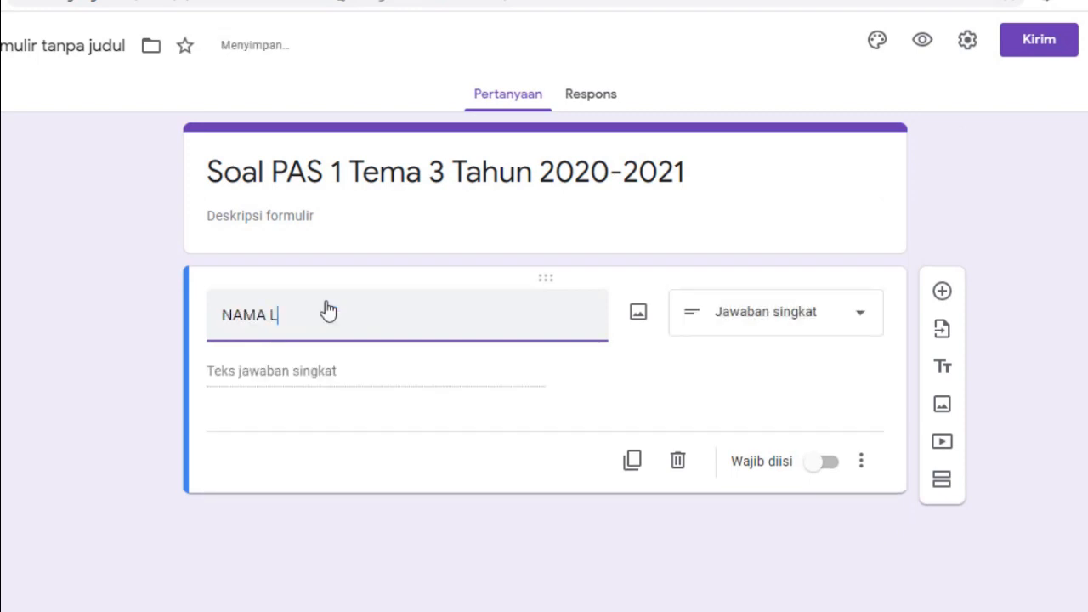
type("ENGKAP")
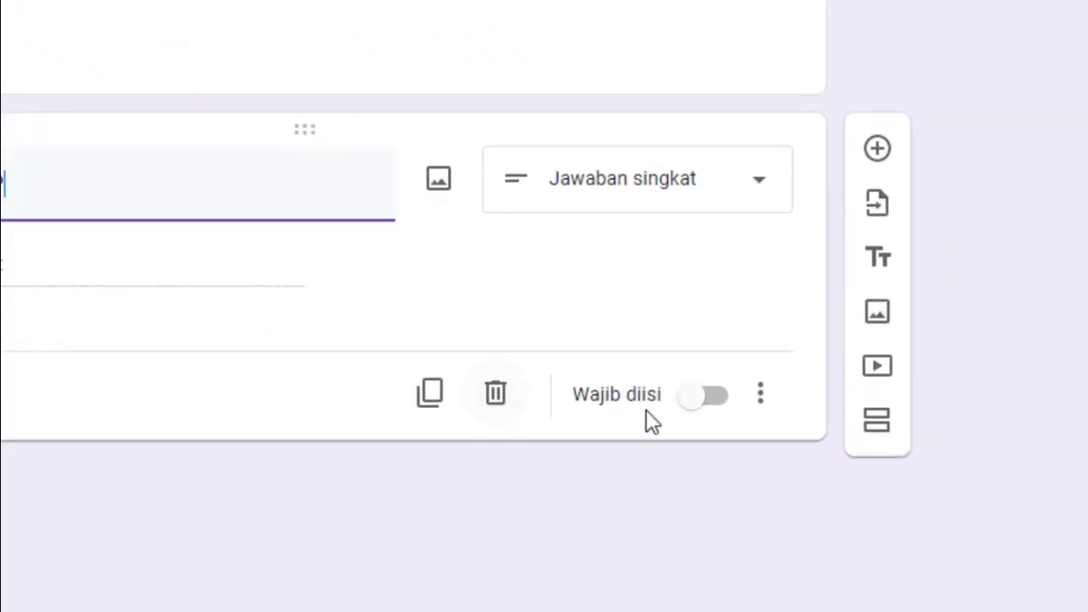
left_click(729, 403)
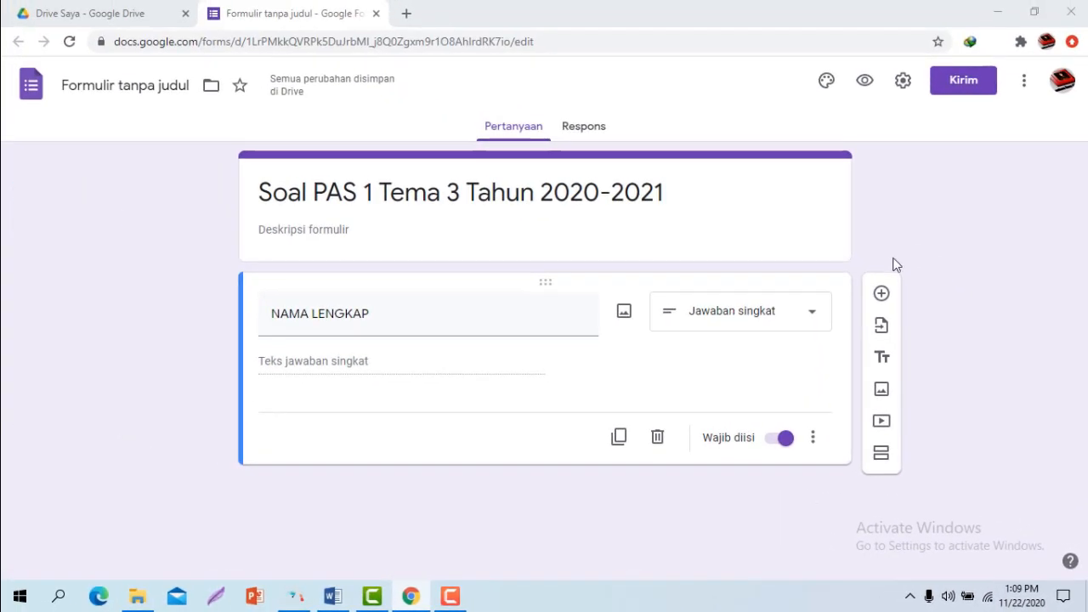
Step: Add a question titled "MUATAN PELAJARAN" and set its type to multiple choice (Pilihan ganda)
left_click(882, 295)
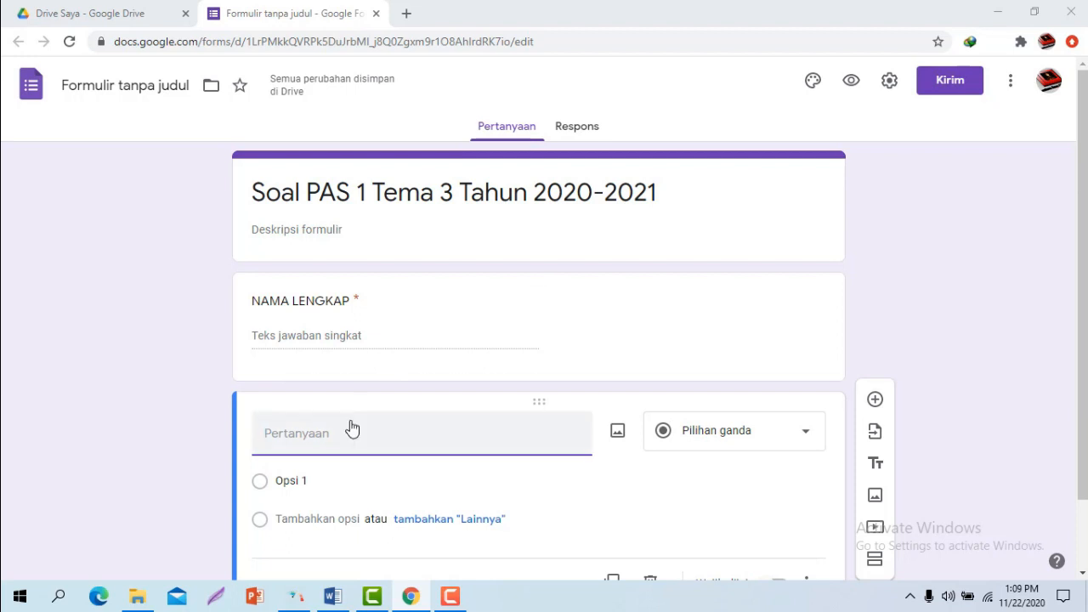
type("MUATAN PELAJARAN")
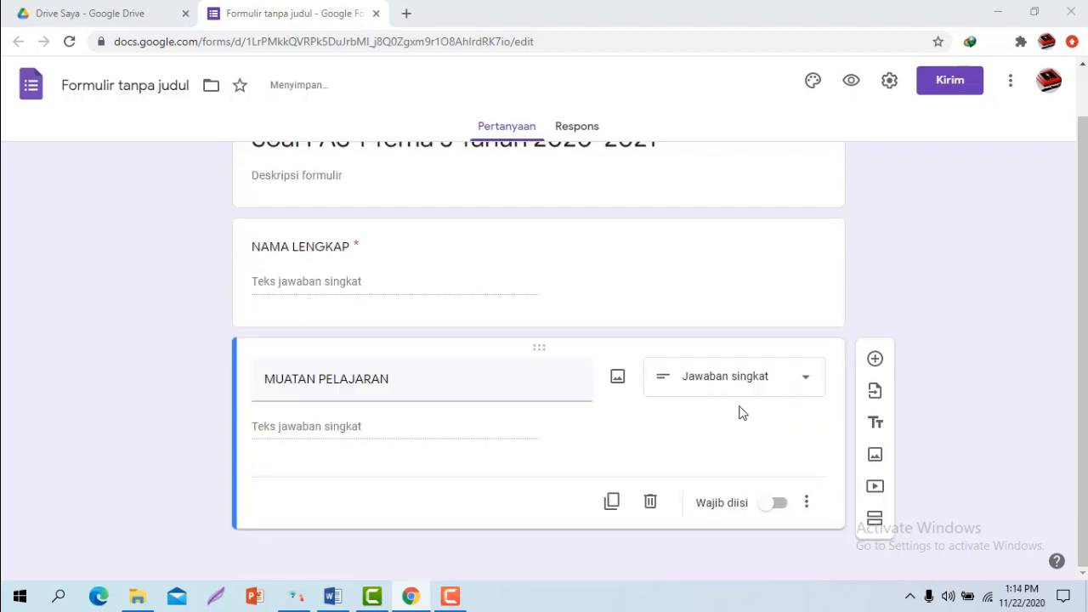
left_click(806, 380)
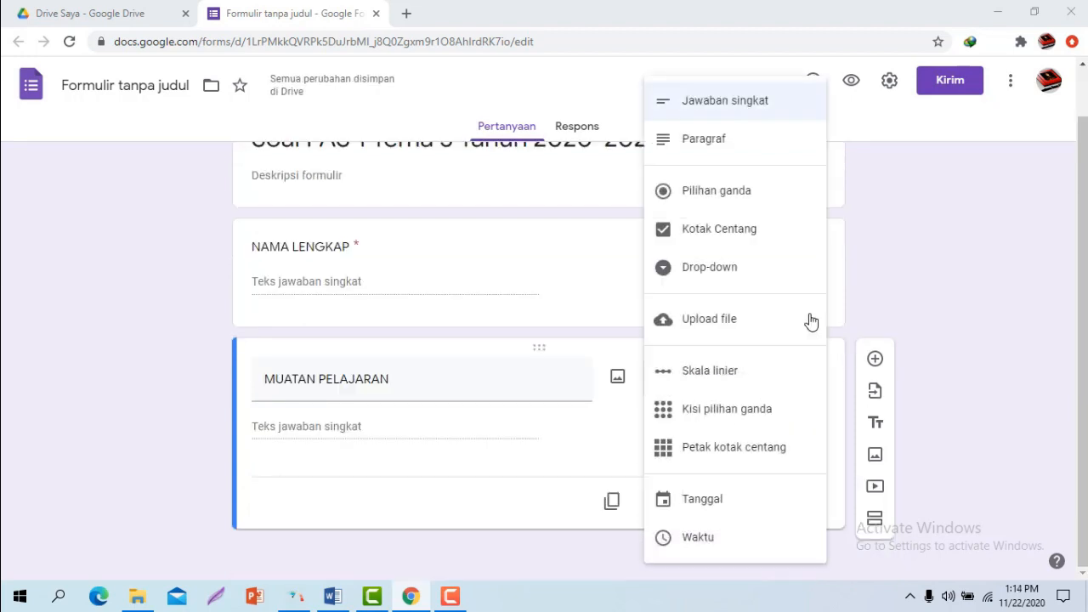
left_click(719, 188)
Step: Enter "MUATAN PKN KD 3.5" and "MUATAN BAHASA INDONESIA KD 3.5" as the answer options of the MUATAN PELAJARAN question
left_click(342, 425)
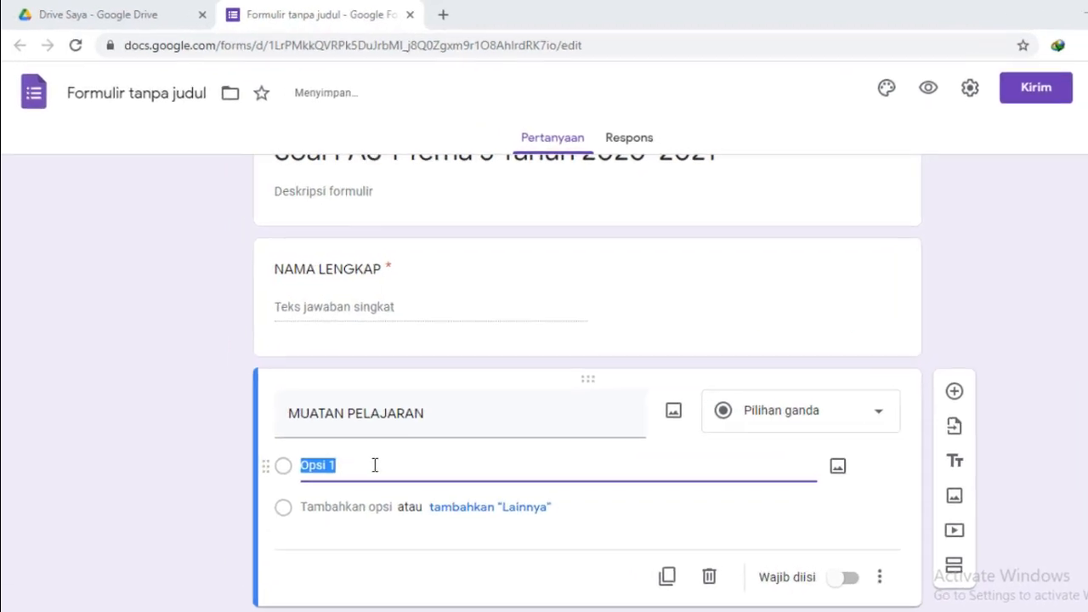
type("MUATAN PKN")
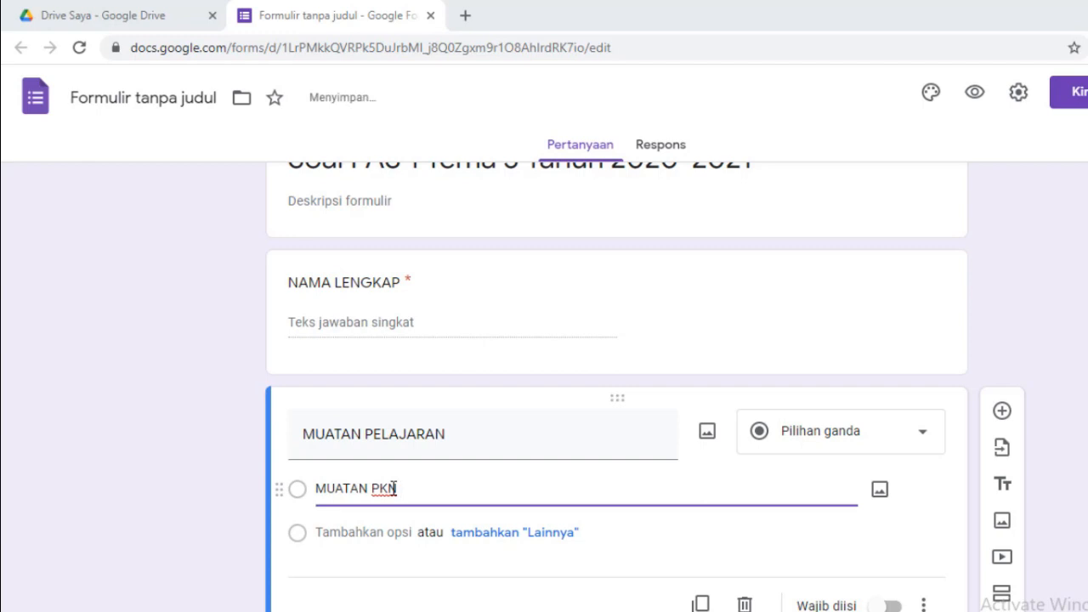
type(" KD 3.5")
key("Return")
type("MUATAN BAHASA INDONES")
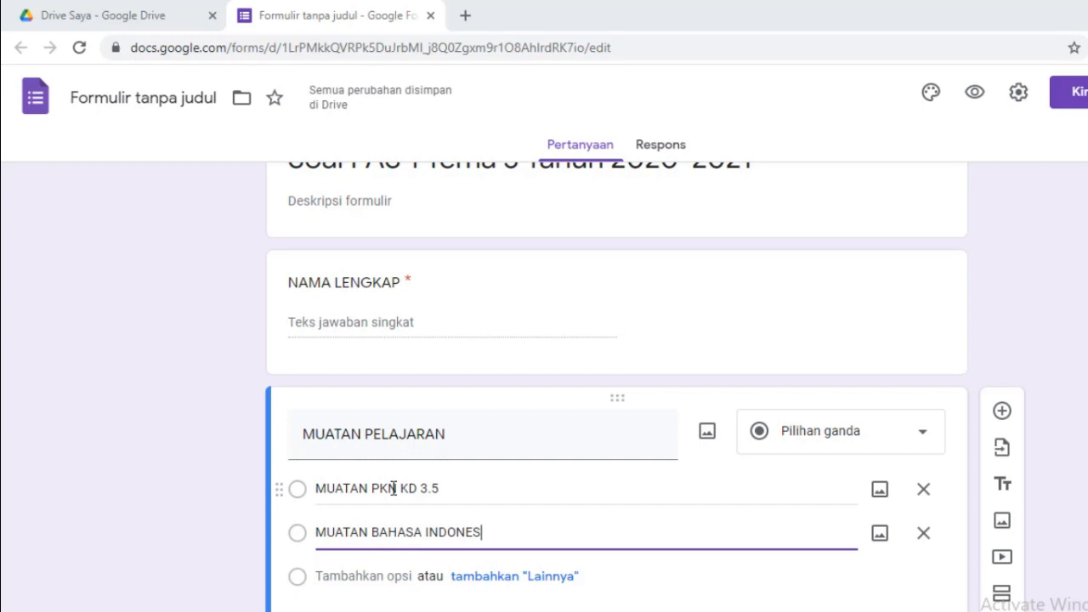
type("IA KD 3.5")
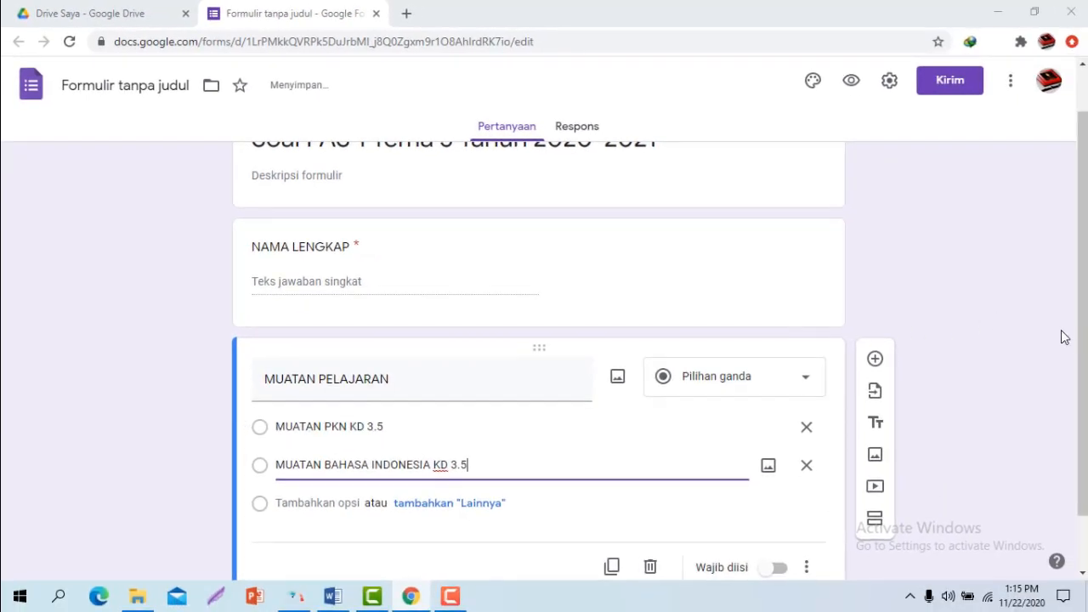
Step: Enable going to a section based on the answer (Buka bagian berdasarkan jawaban) for the MUATAN PELAJARAN question
scroll(606, 382, "down", 1)
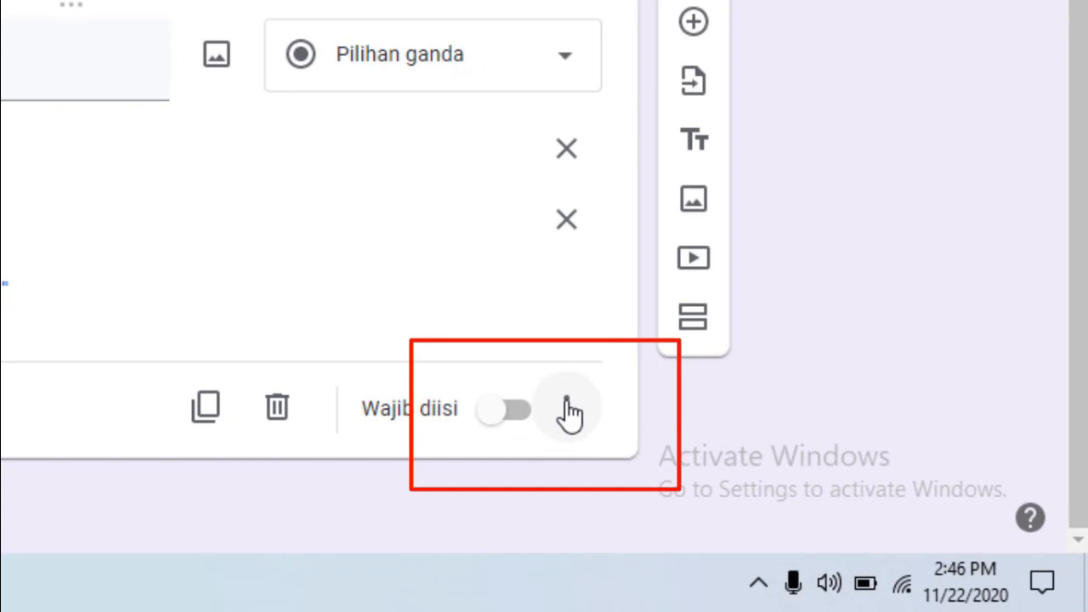
left_click(569, 411)
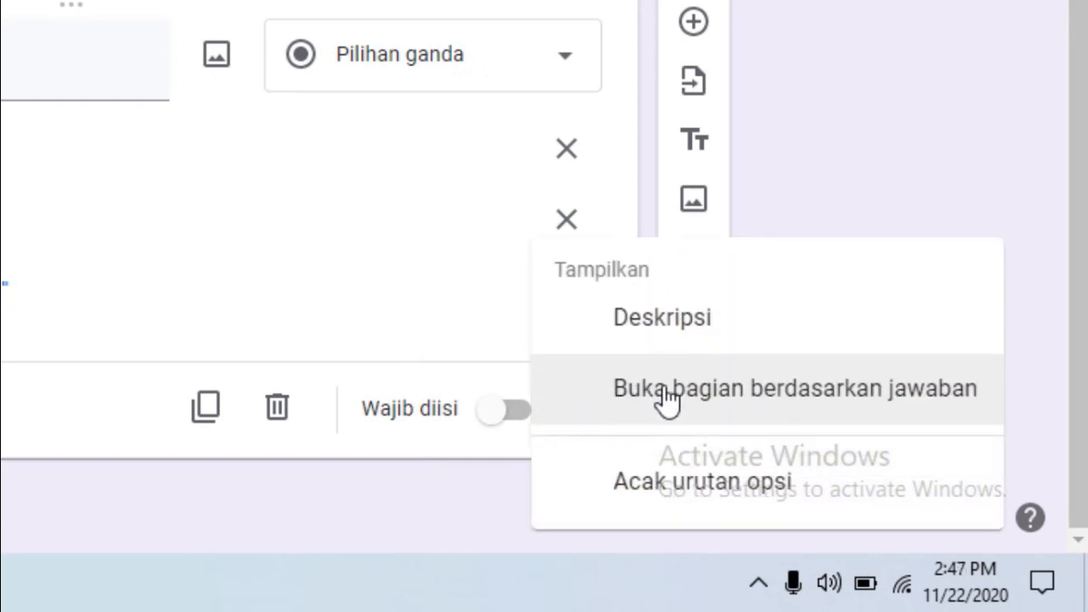
left_click(667, 392)
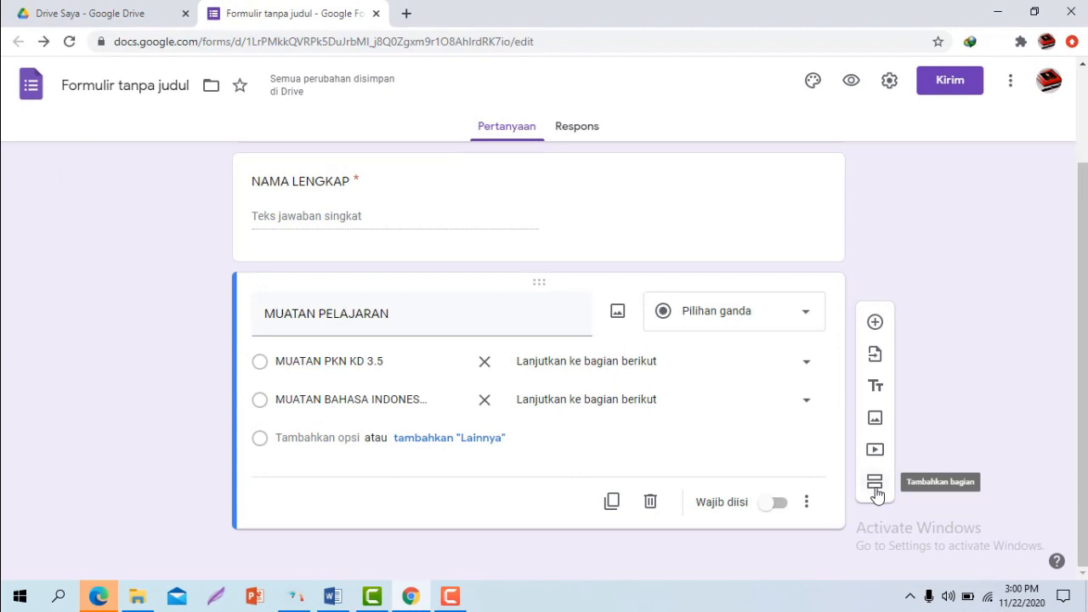
Step: Add a new section after the MUATAN PELAJARAN question and title it "Soal PKN KD 3.5"
left_click(875, 483)
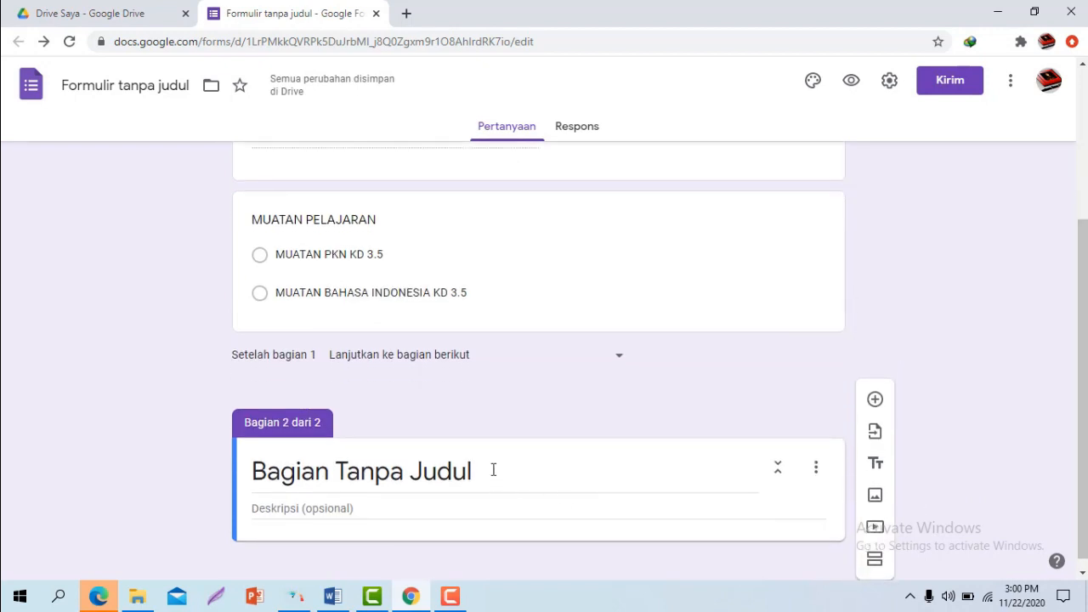
left_click(493, 470)
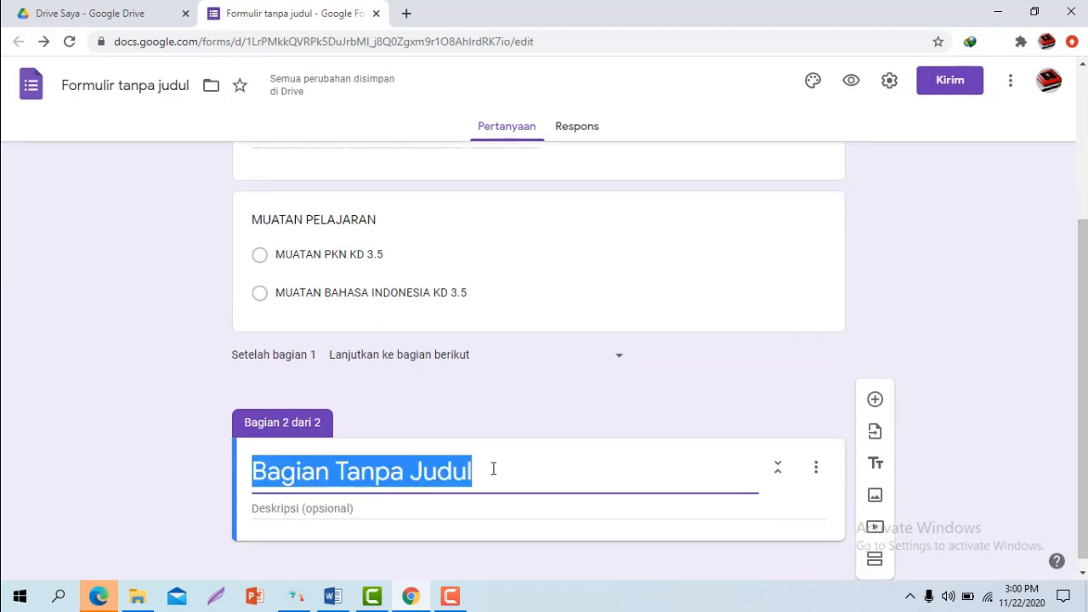
type("So")
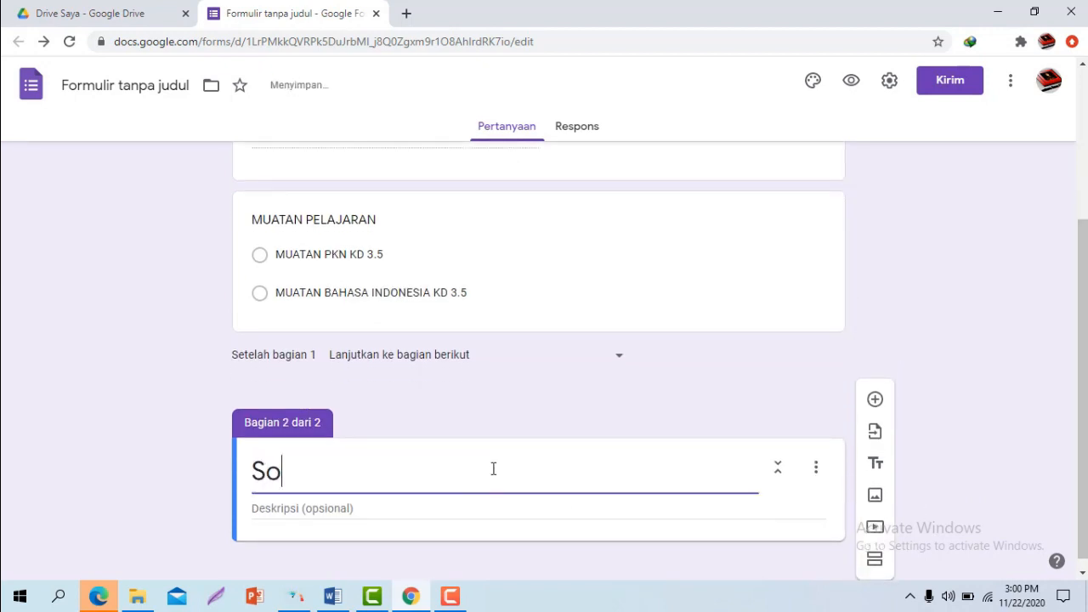
type("al PKN")
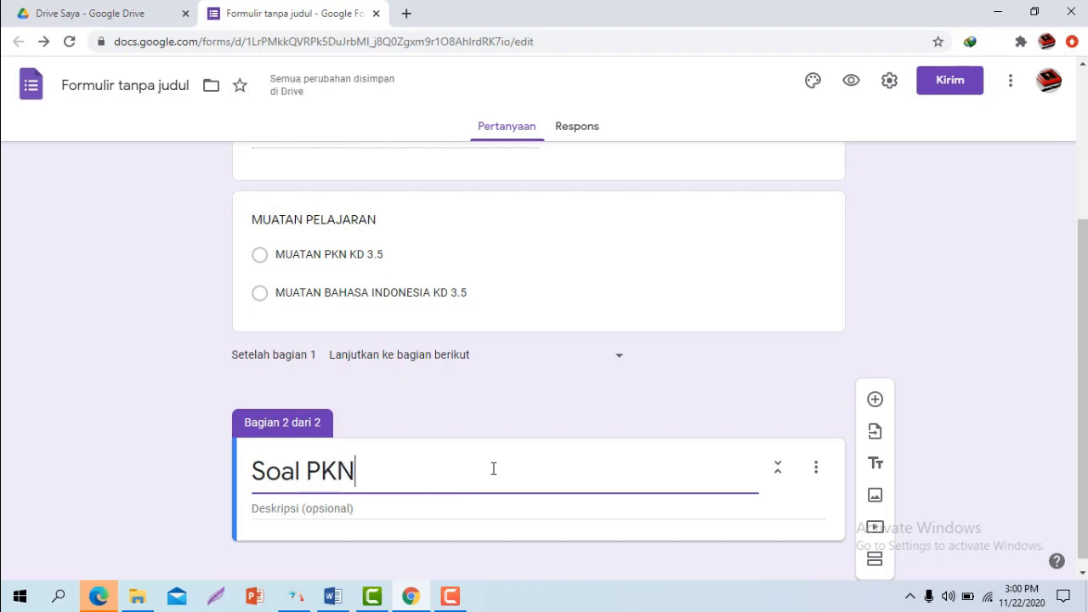
type(" KD 3")
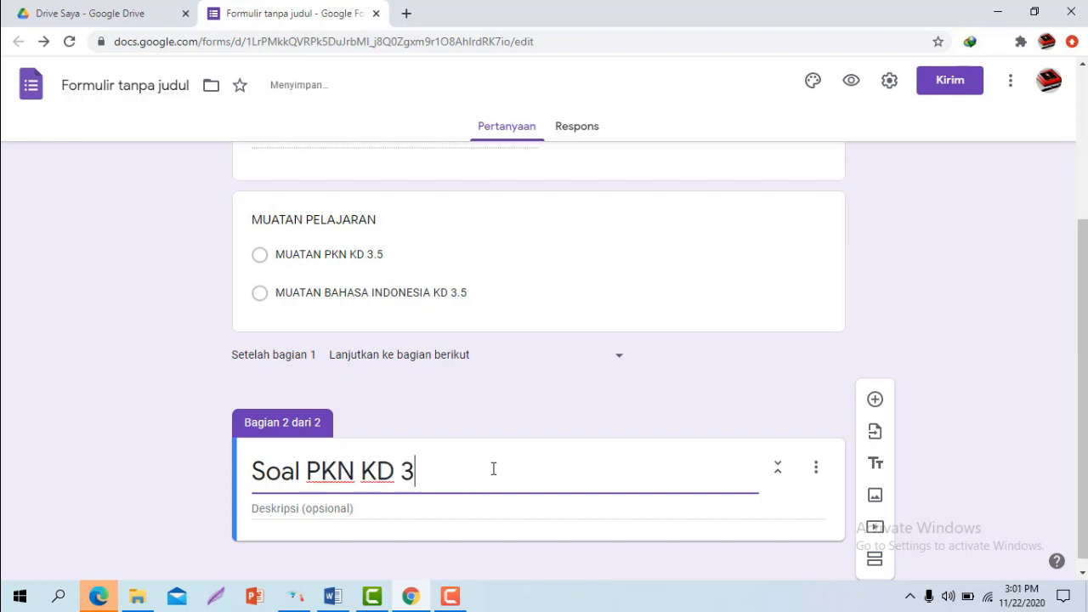
type(".5")
Step: Add a question titled "Soal no 1" to the Soal PKN KD 3.5 section
scroll(1086, 371, "down", 1)
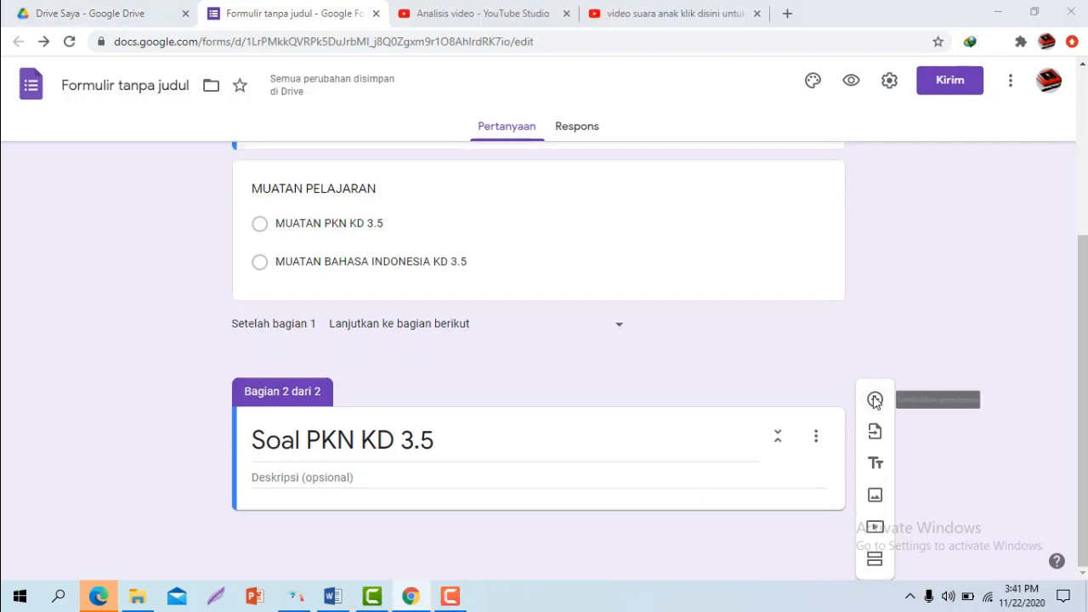
left_click(875, 399)
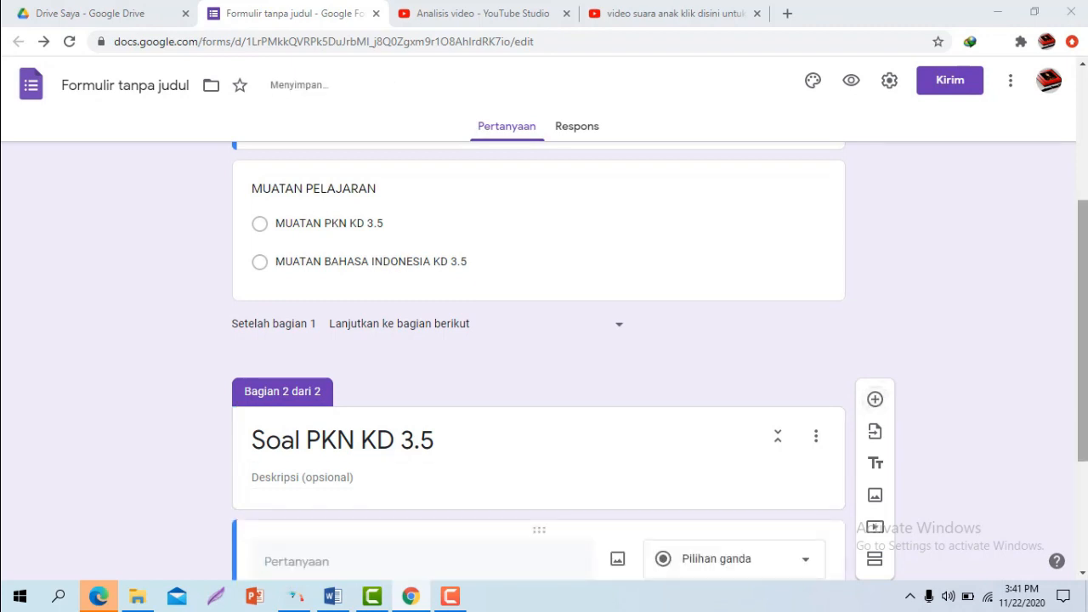
type("Soal no 1")
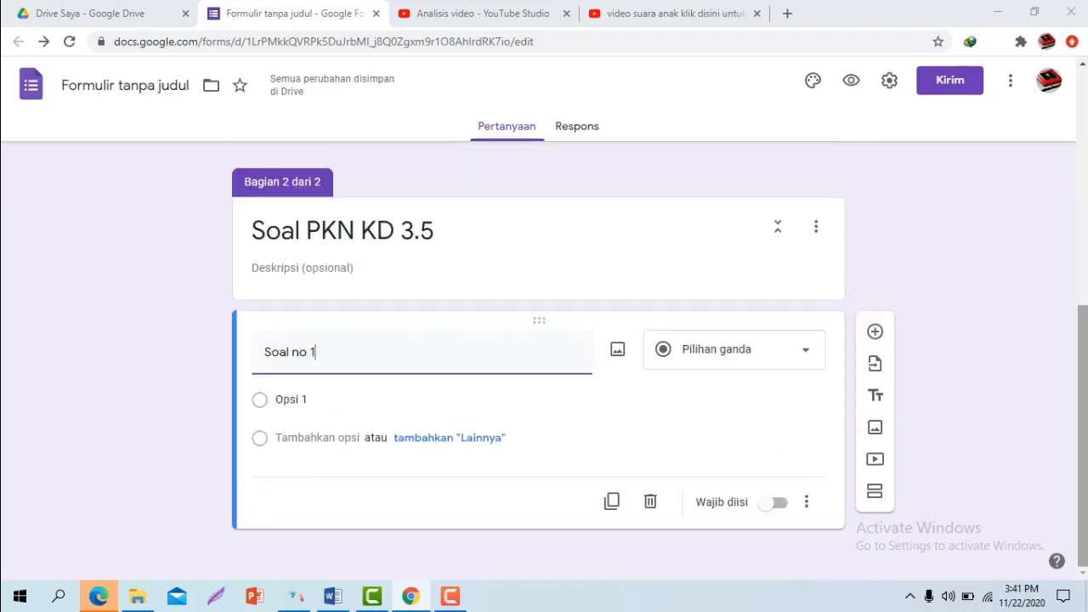
Step: Enter A, B, C and D as the answer options of the "Soal no 1" question in the PKN section
left_click(434, 407)
type("A")
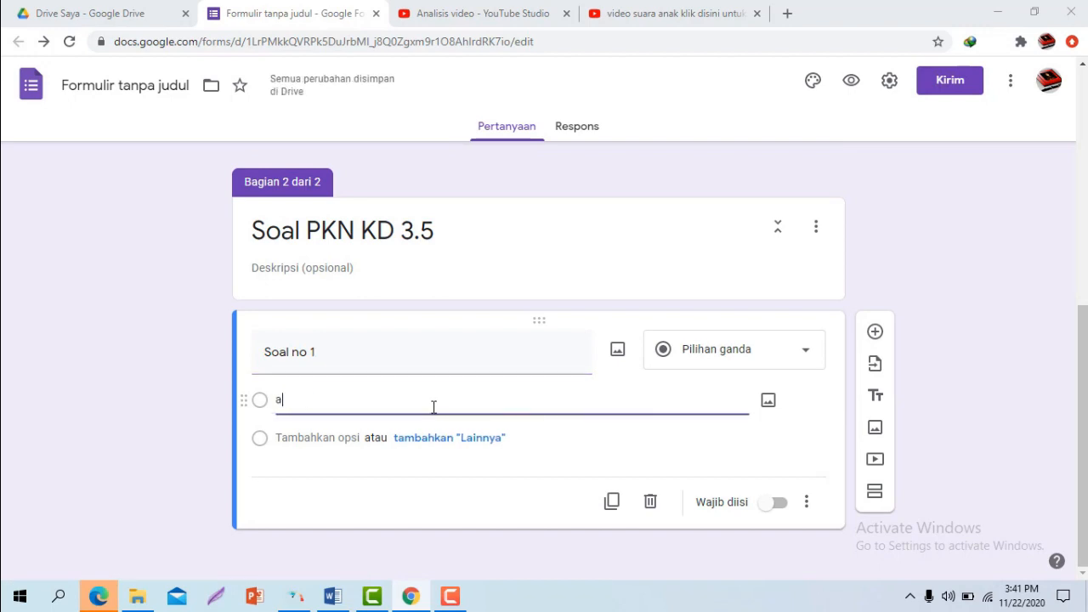
key("Return")
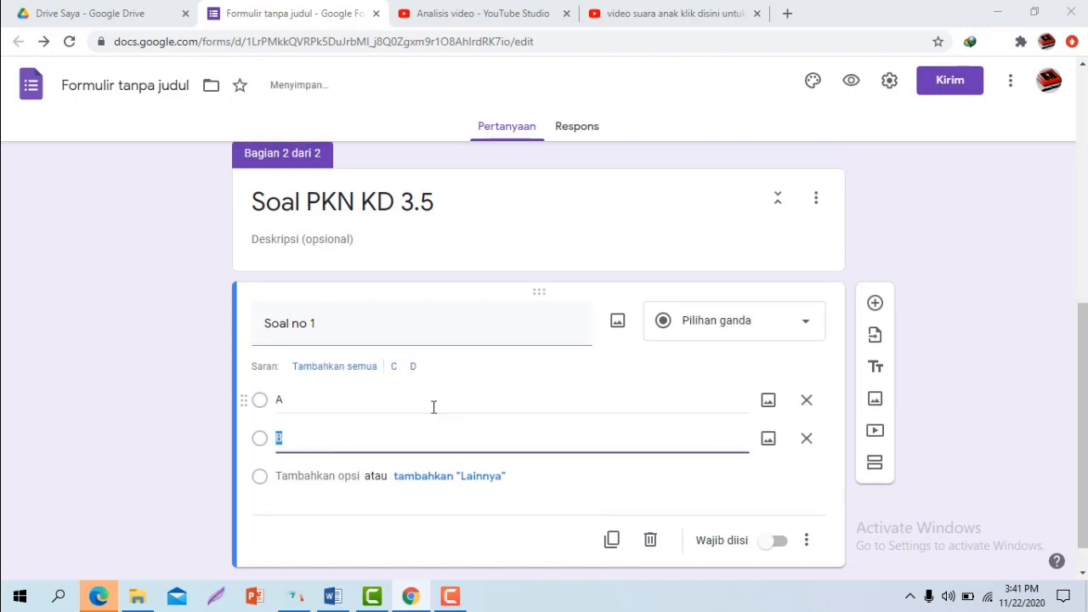
key("Return")
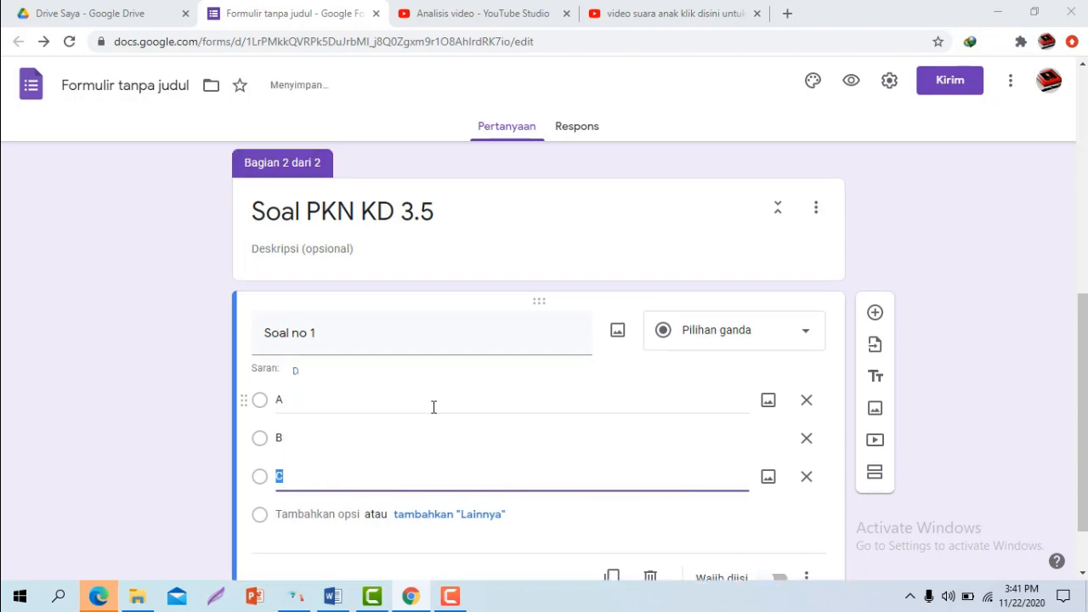
key("Return")
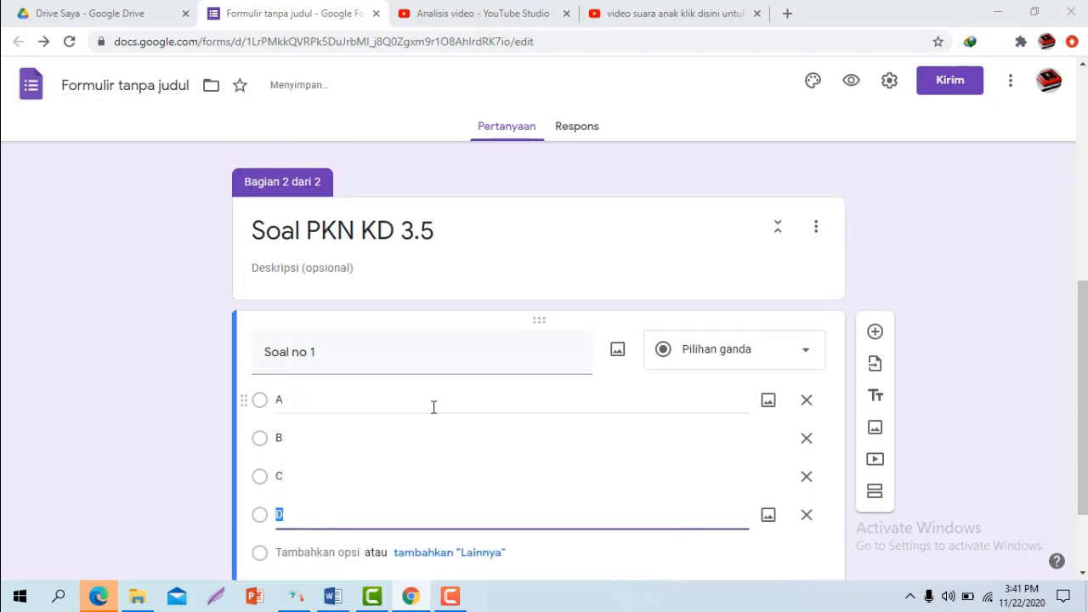
Step: Duplicate the "Soal no 1" question and retitle the copy "Soal no 2"
left_click_drag(1081, 272, 1082, 331)
left_click(616, 503)
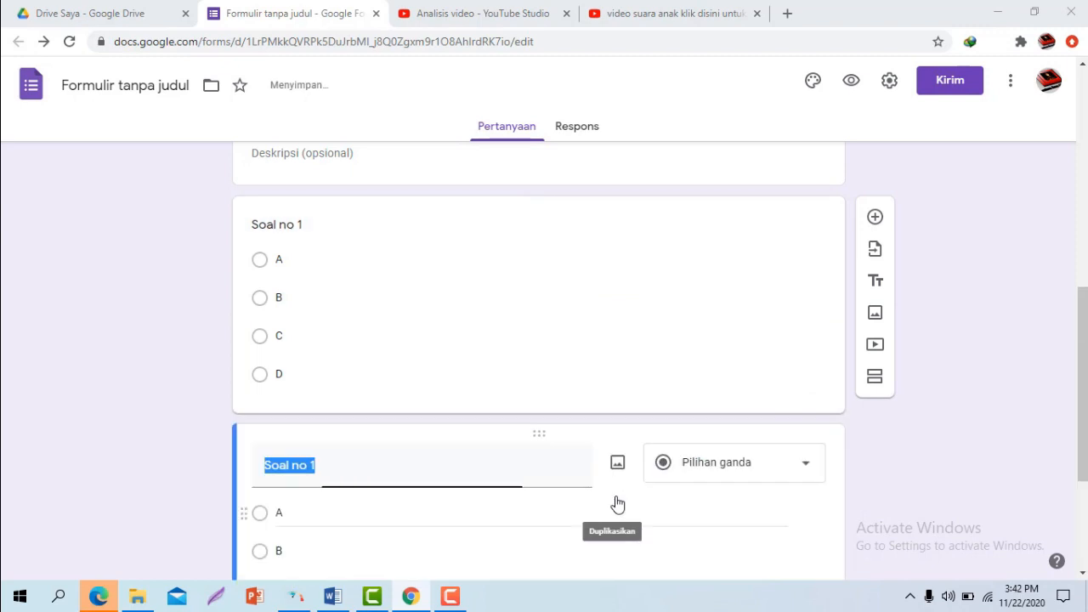
key("Right")
type("2")
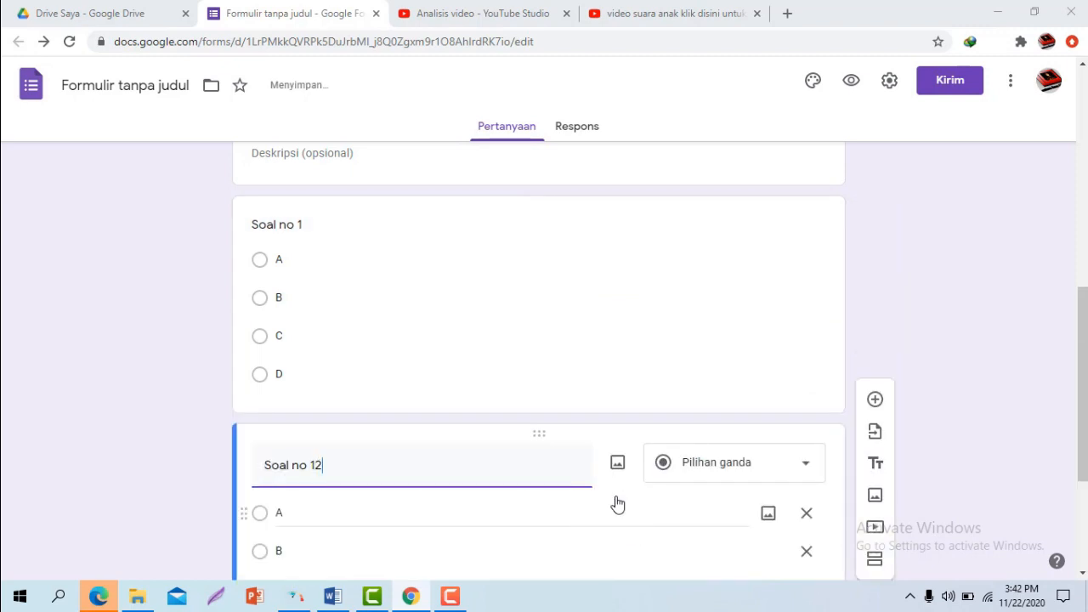
key("BackSpace")
key("BackSpace")
type("2")
Step: Duplicate the "Soal no 2" question and retitle the copy "Soal no 3"
left_click(616, 508)
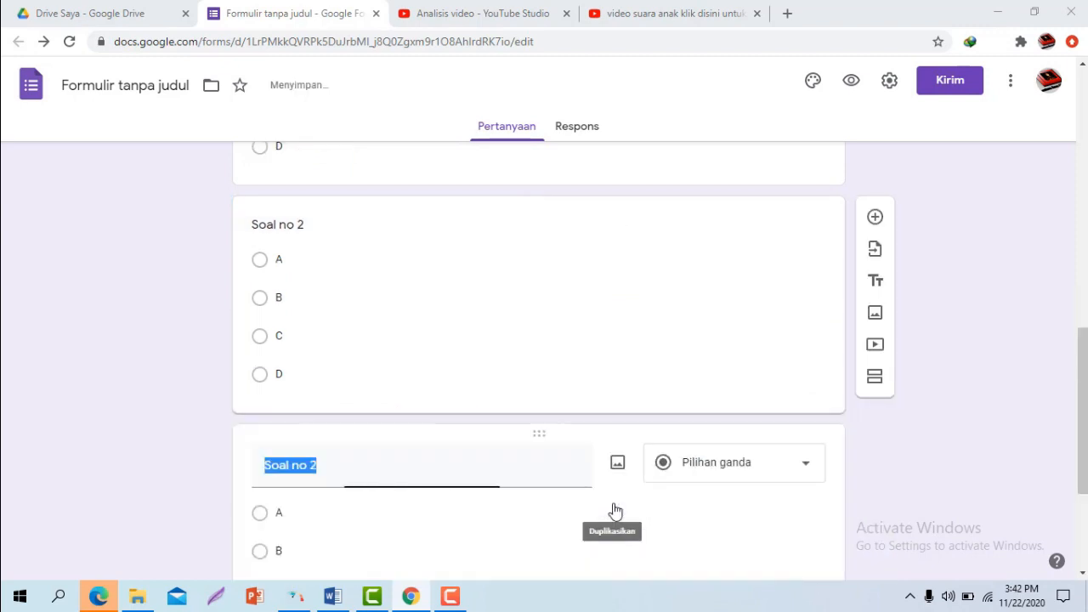
key("Right")
key("BackSpace")
type("3")
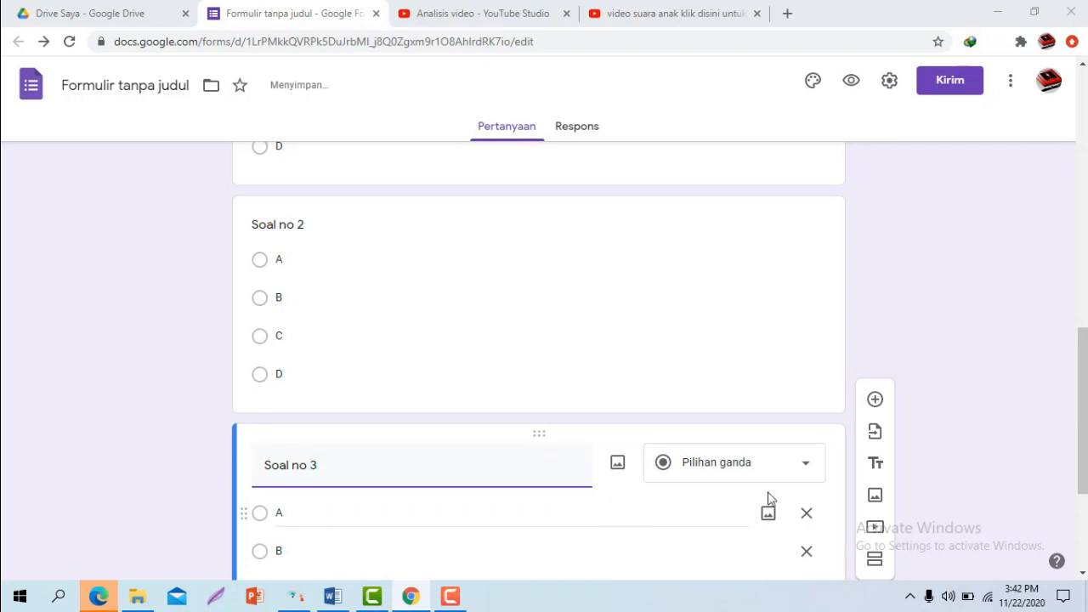
Step: Duplicate the "Soal no 3" question twice in turn, titling the copies "Soal no 4" and "Soal no 5"
left_click_drag(1083, 425, 1078, 606)
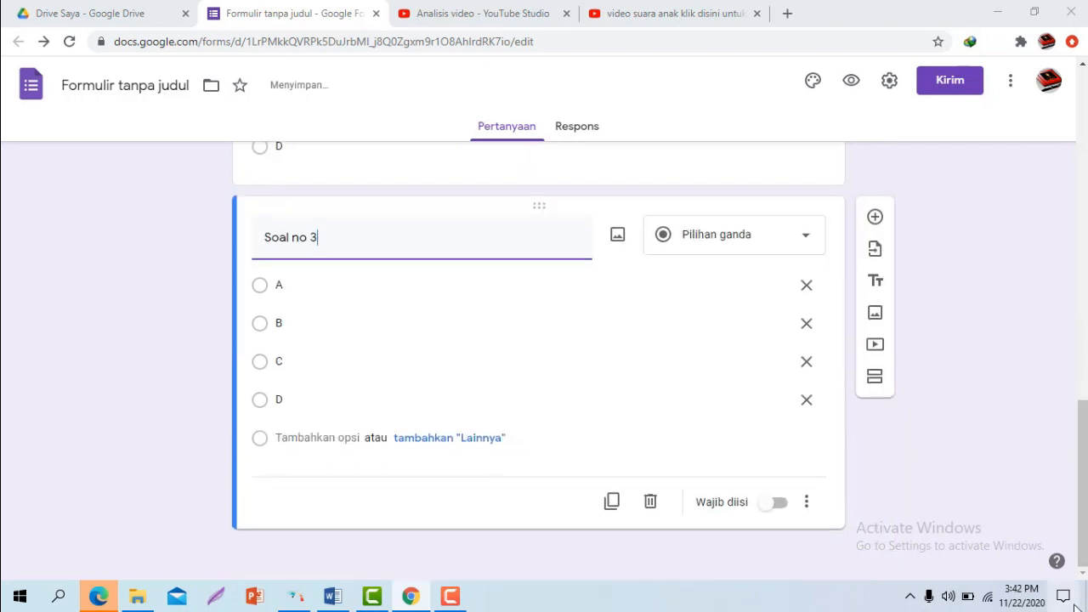
left_click(613, 502)
key("Right")
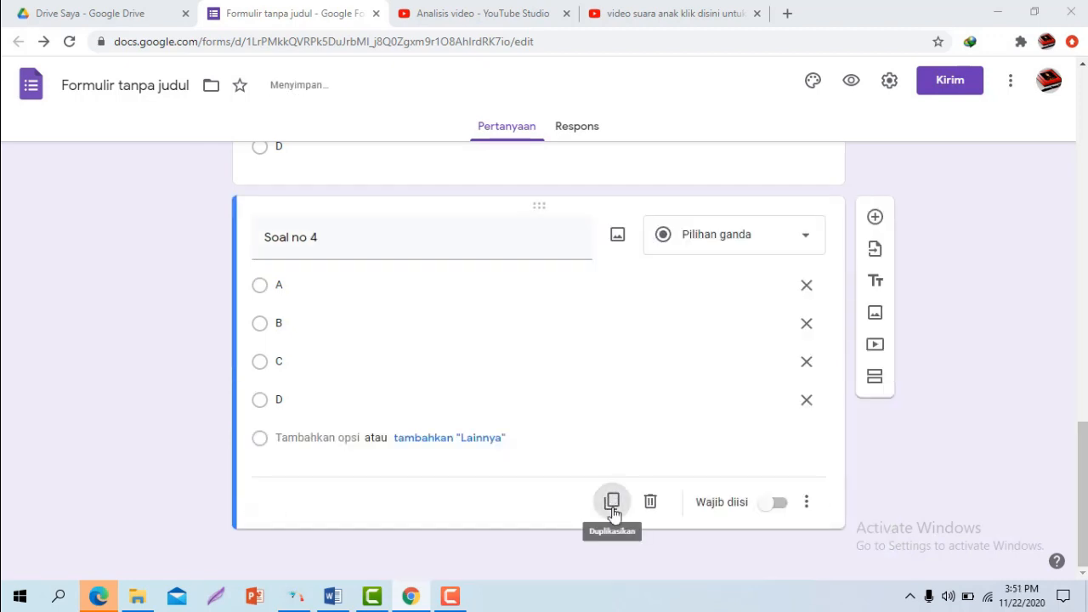
left_click(613, 508)
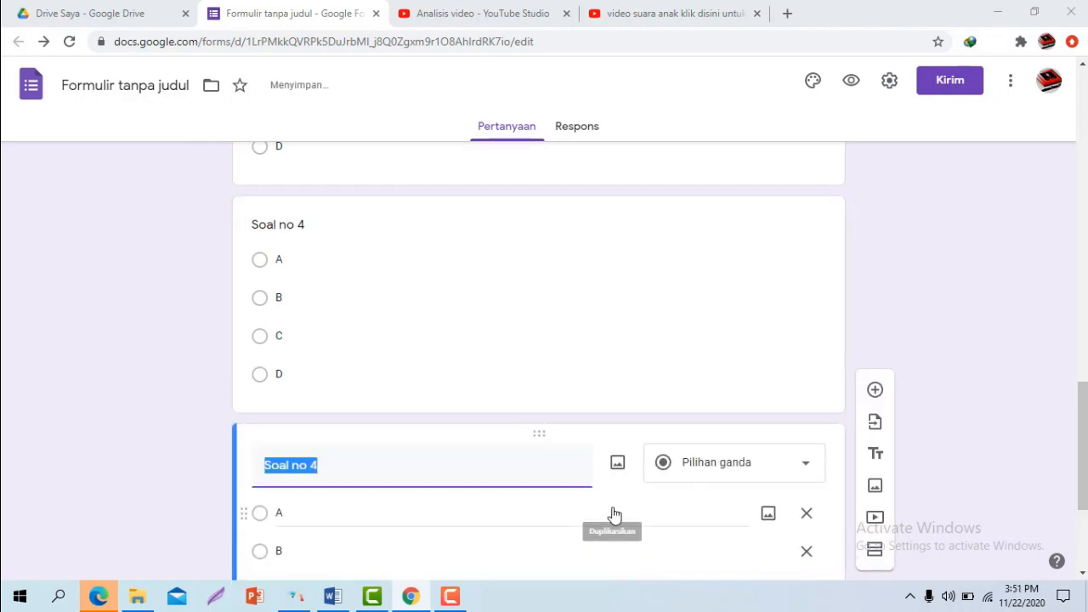
key("Right")
type("5")
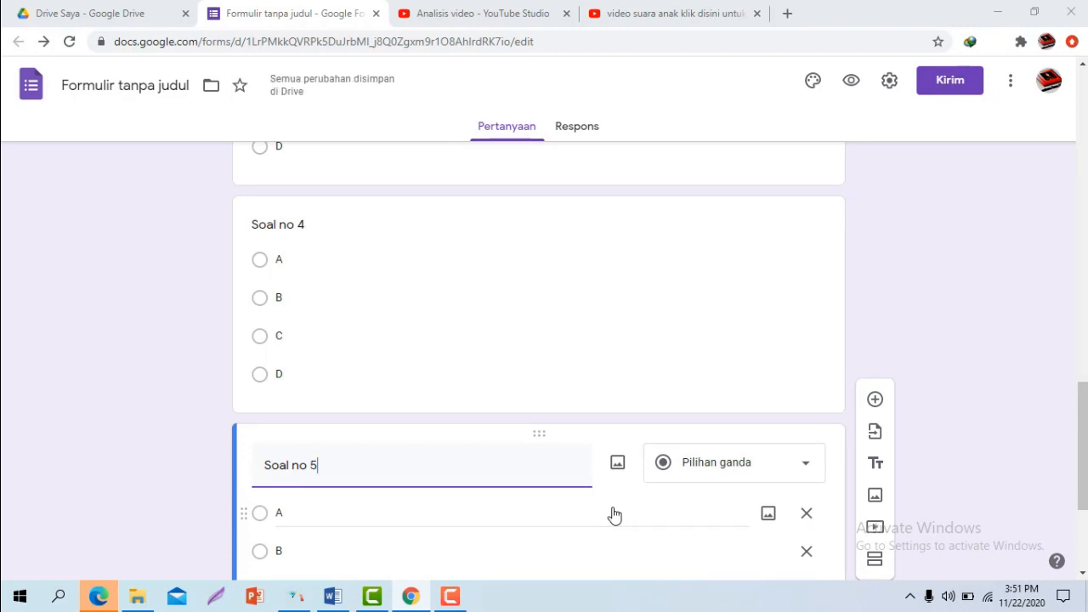
Step: Add a new section after "Soal no 5" and title it "Soal Bahasa Indonesia KD 3.5"
mouse_move(1084, 456)
left_mouse_down()
mouse_move(1084, 505)
mouse_move(1068, 232)
mouse_move(1071, 459)
left_mouse_up()
scroll(539, 357, "down", 2)
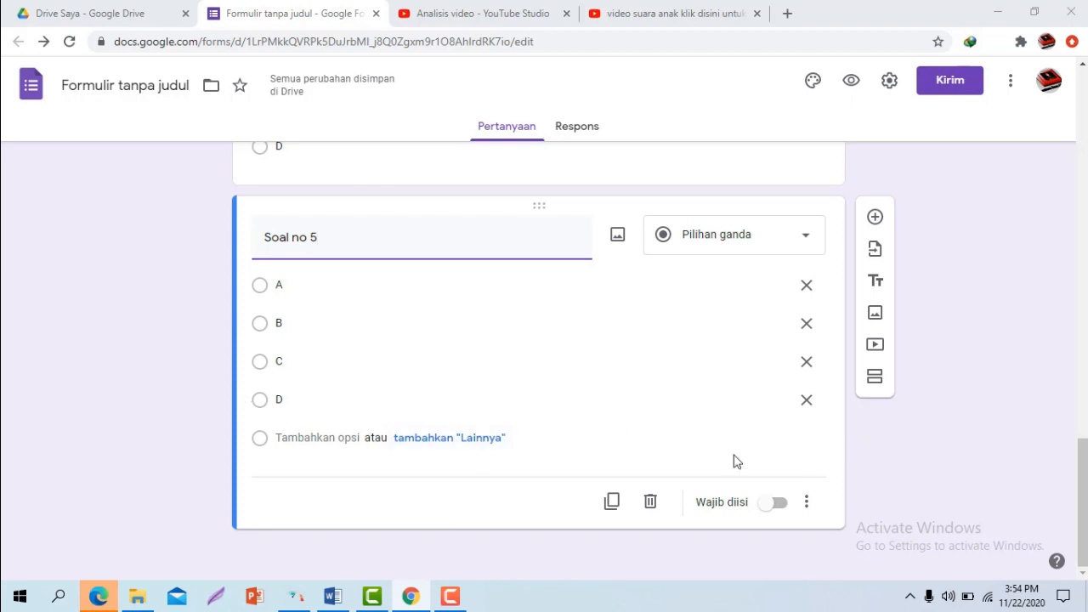
left_click(874, 380)
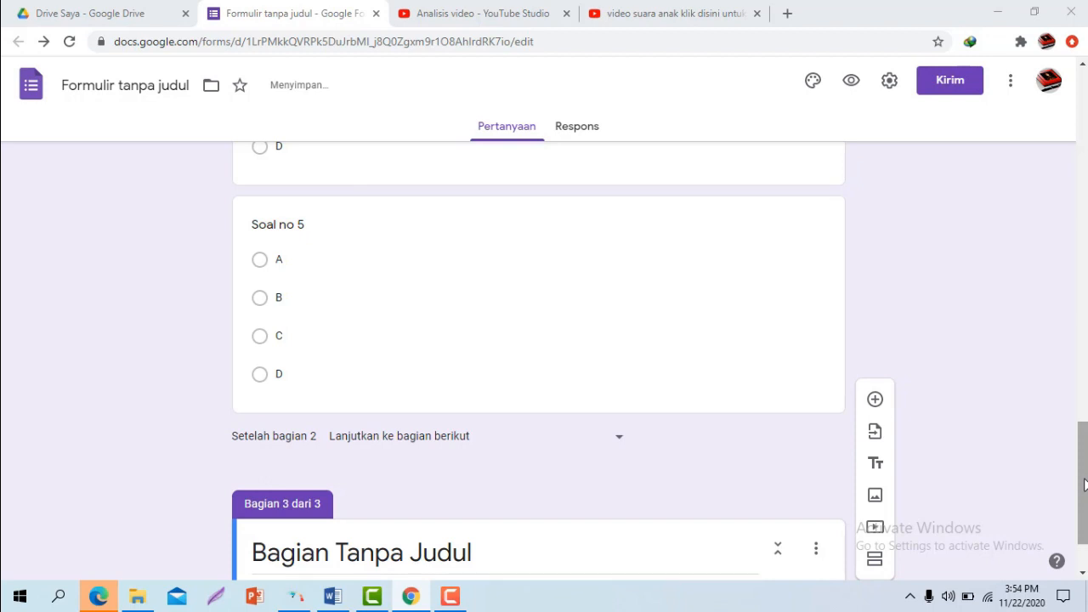
scroll(1085, 484, "down", 1)
left_click(507, 470)
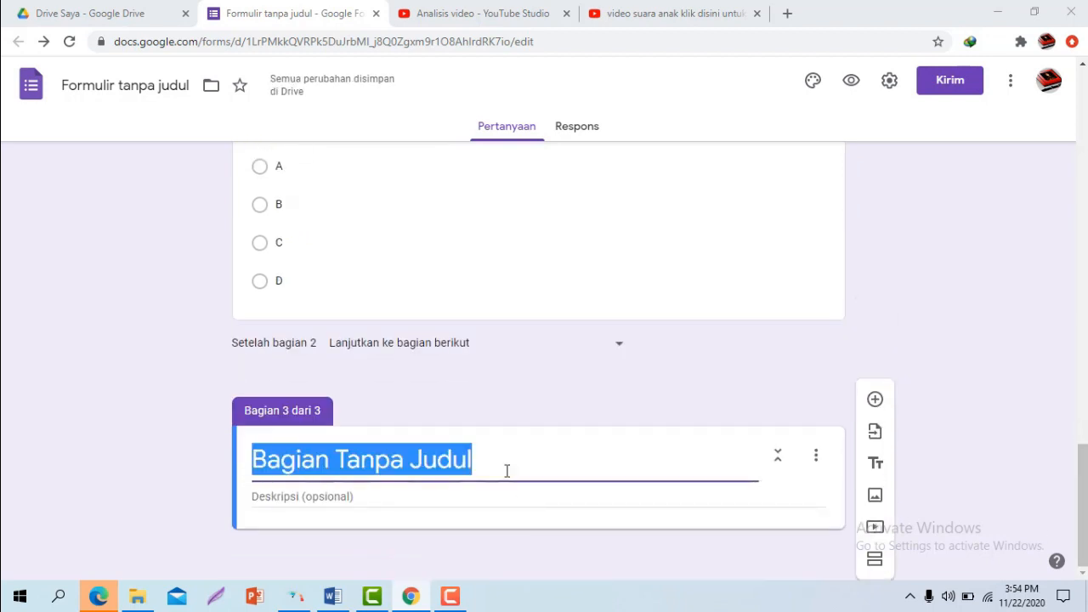
type("Soal ")
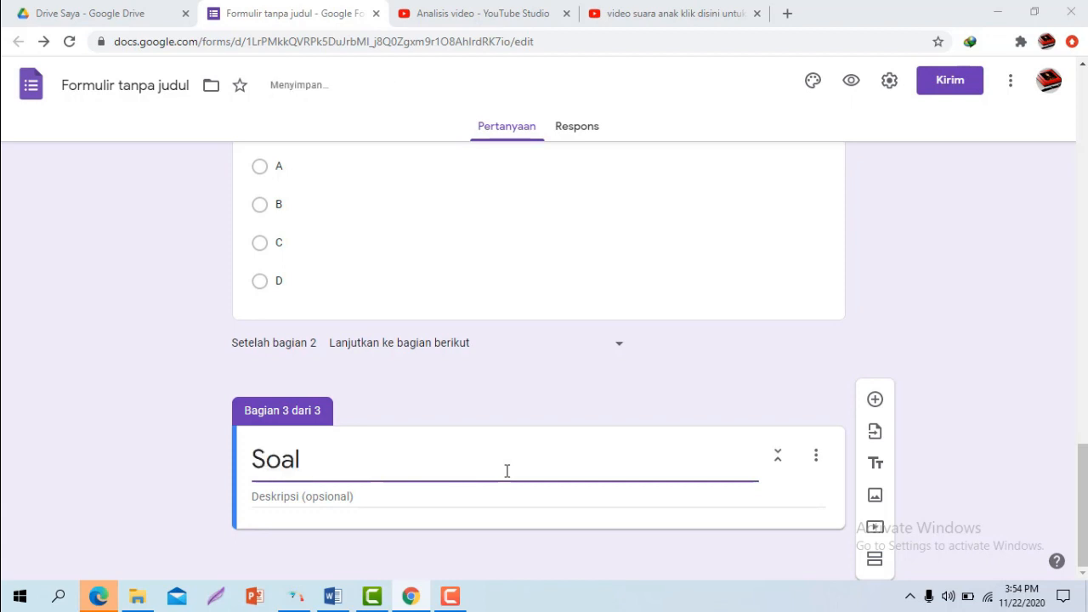
type("Bahasa ")
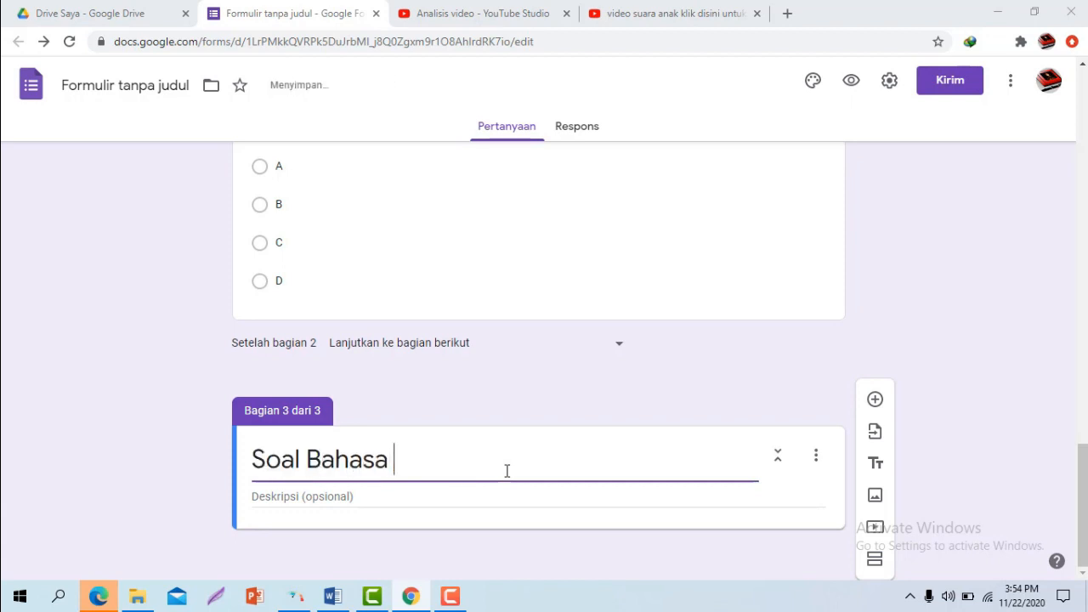
type("Indonesia")
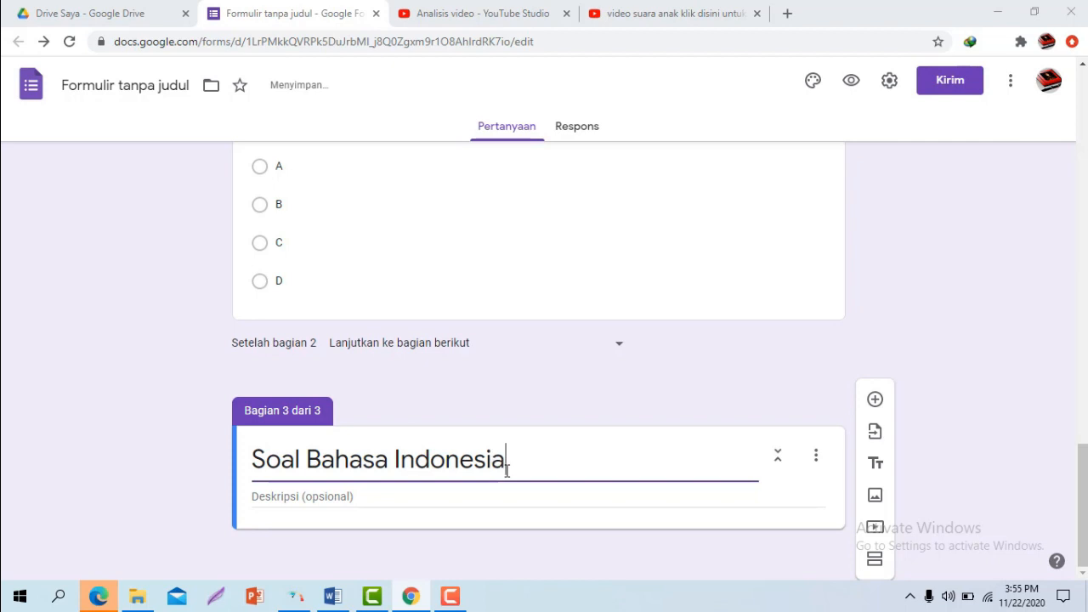
type(" KD 3.5")
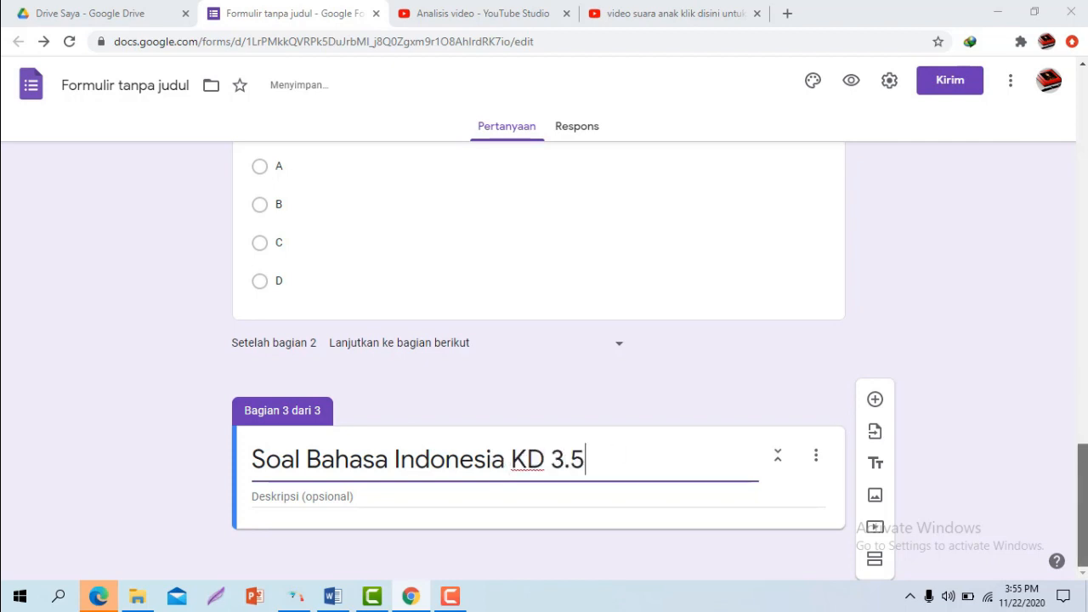
Step: Add a multiple-choice question "soal no 1" with options A, B, C and D to the Soal Bahasa Indonesia KD 3.5 section
left_click(875, 398)
type("soal ")
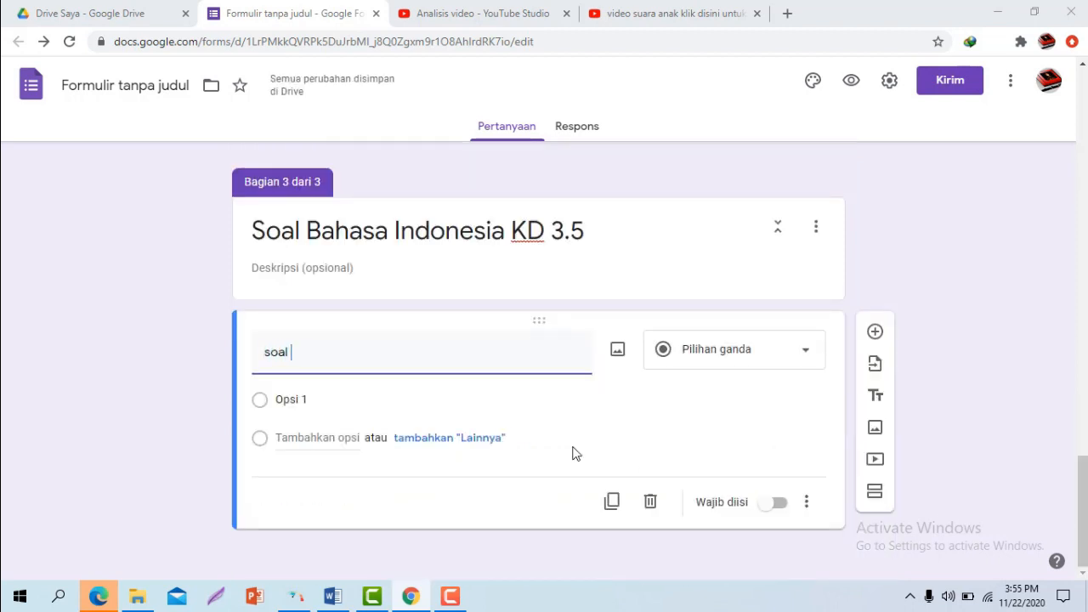
type("no 1")
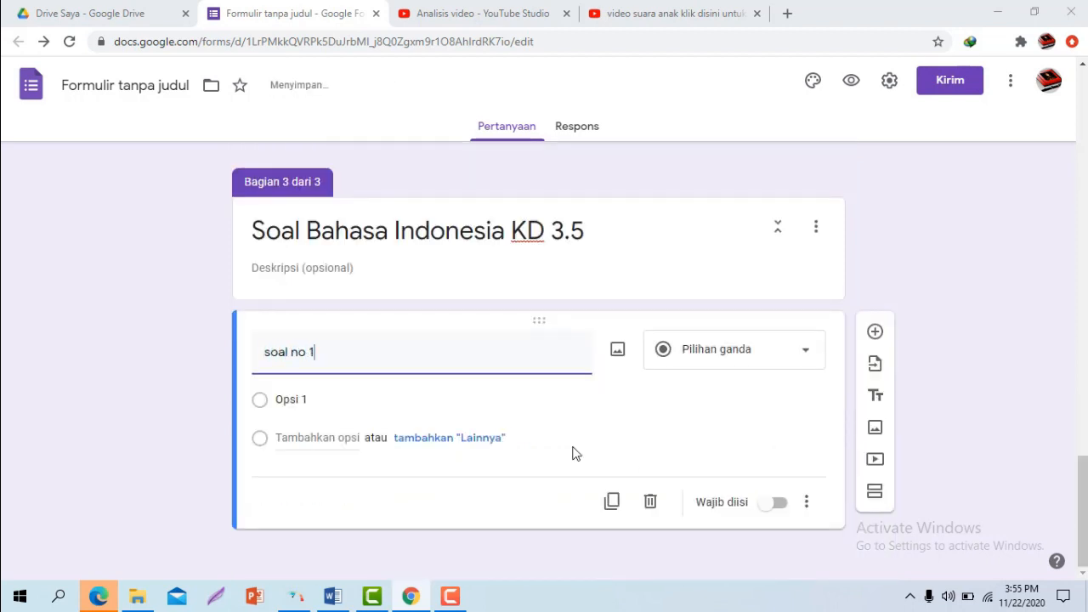
left_click(525, 406)
type("a")
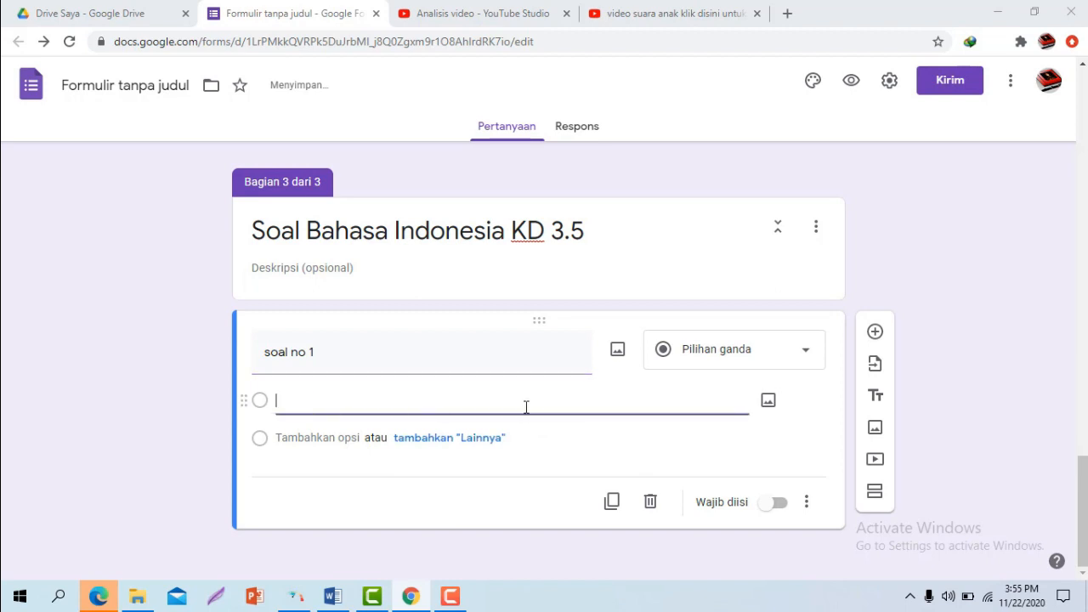
type("A")
key("Return")
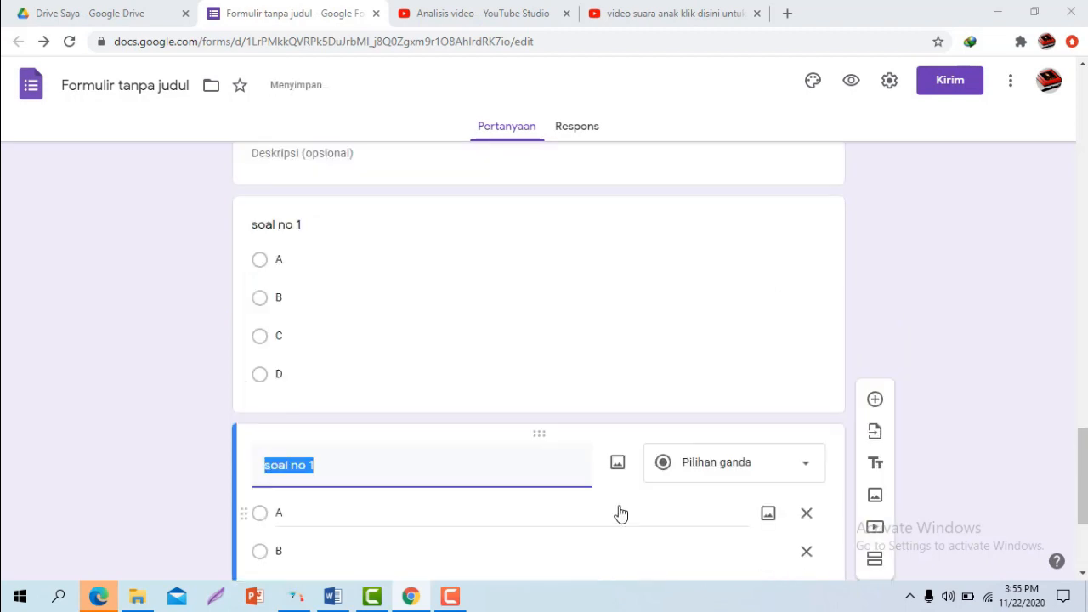
Step: Duplicate the Bahasa Indonesia question "soal no 1" into further questions titled "soal no 2" and "soal no 3"
key("End")
key("BackSpace")
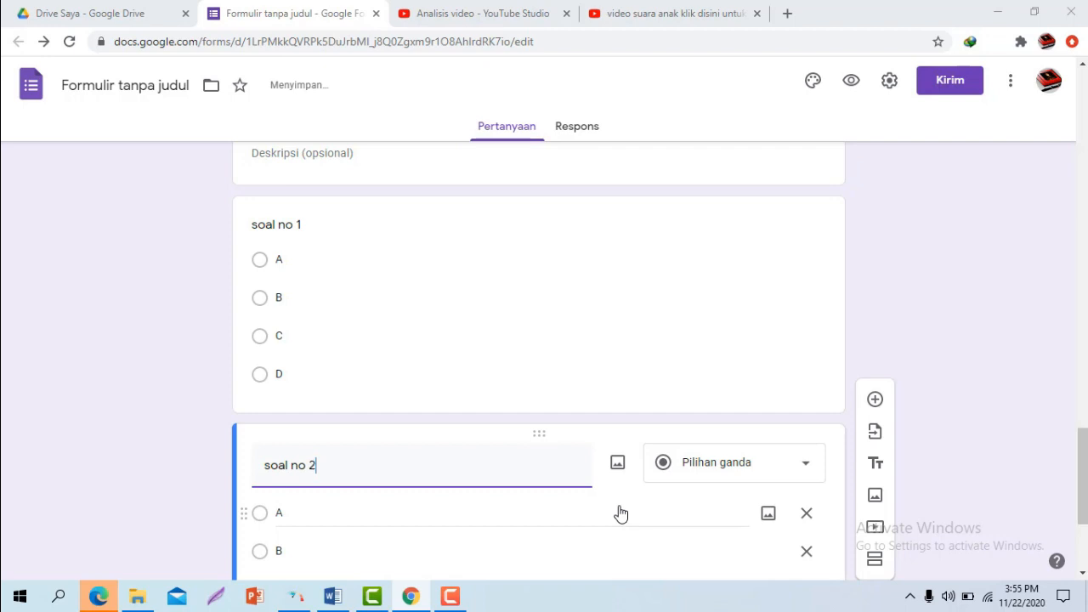
type("2")
scroll(620, 512, "down", 3)
left_click(612, 502)
key("End")
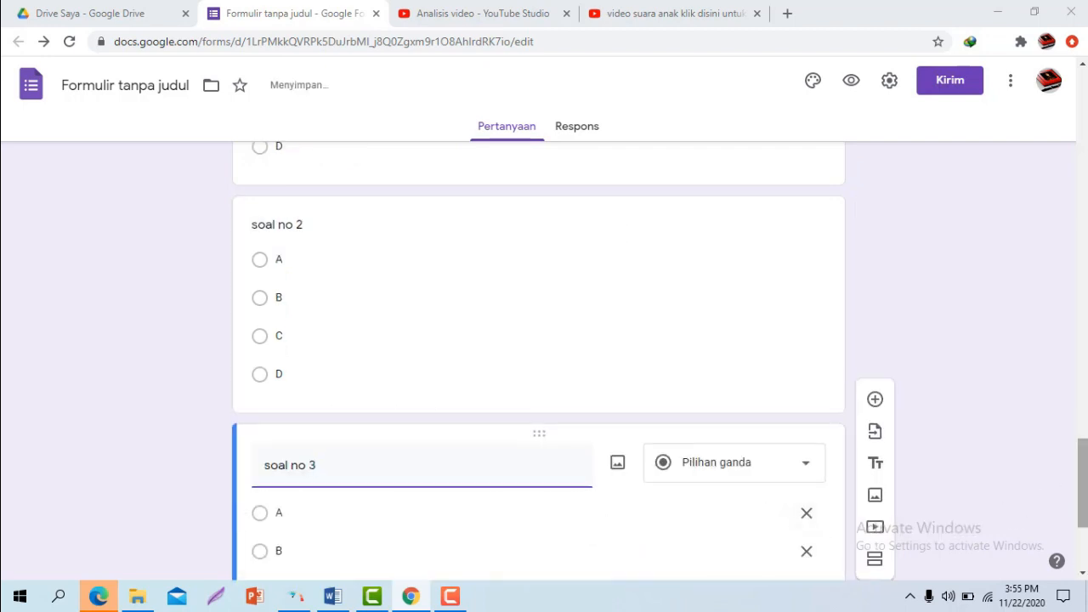
Step: Duplicate the Bahasa Indonesia question "soal no 3" into further questions titled "soal no 4" and "soal no 5"
scroll(614, 508, "down", 3)
left_click(613, 506)
key("End")
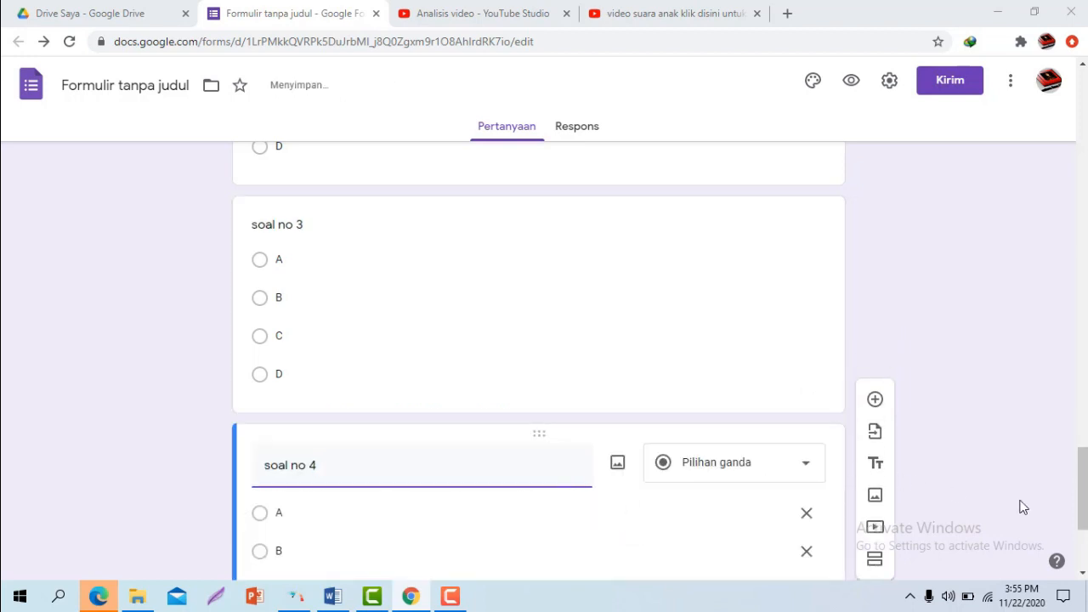
scroll(605, 510, "down", 3)
left_click(612, 503)
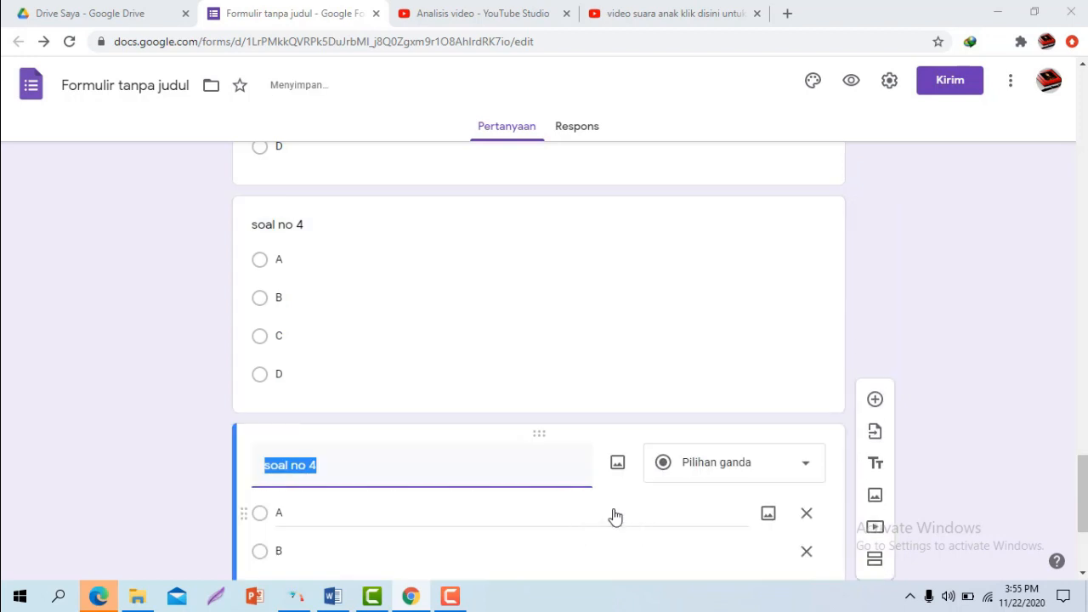
key("End")
key("BackSpace")
type("5")
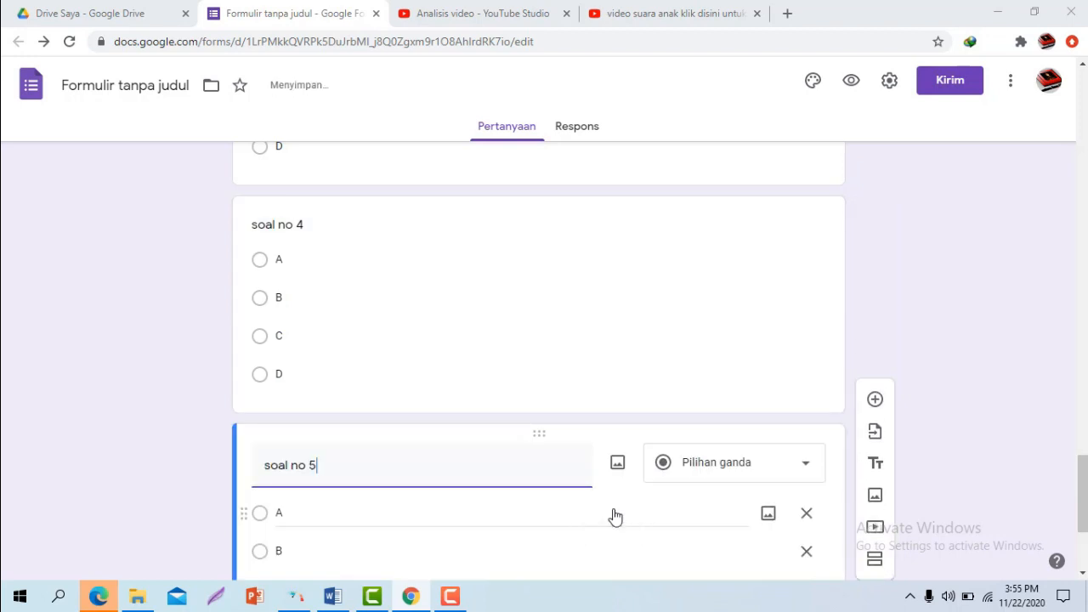
Step: Turn the form into a quiz by enabling Jadikan ini sebagai kuis in the form settings
left_click_drag(1084, 515, 1070, 393)
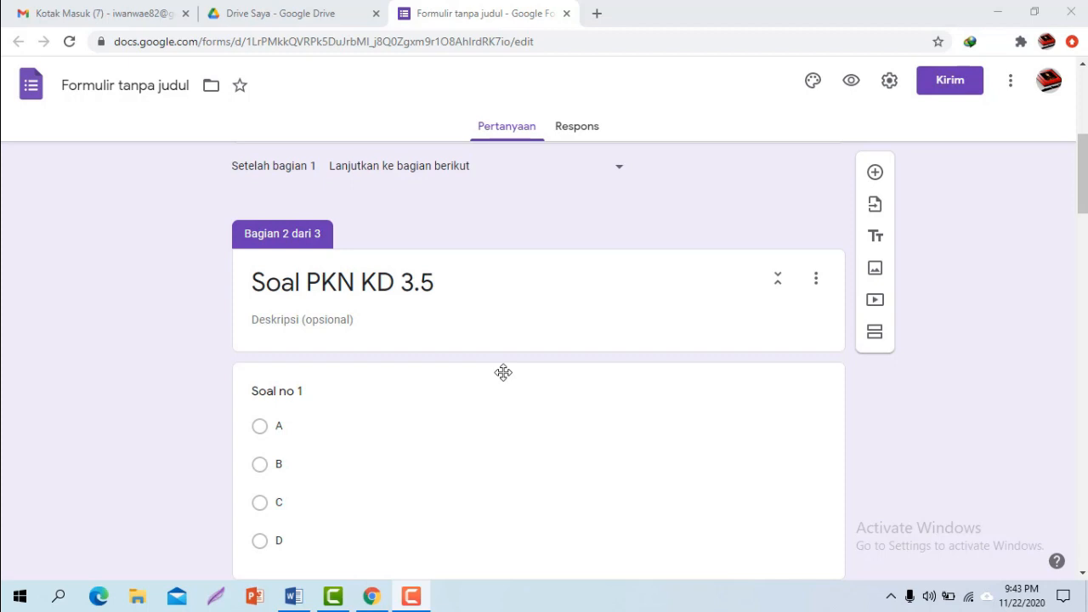
scroll(503, 373, "down", 2)
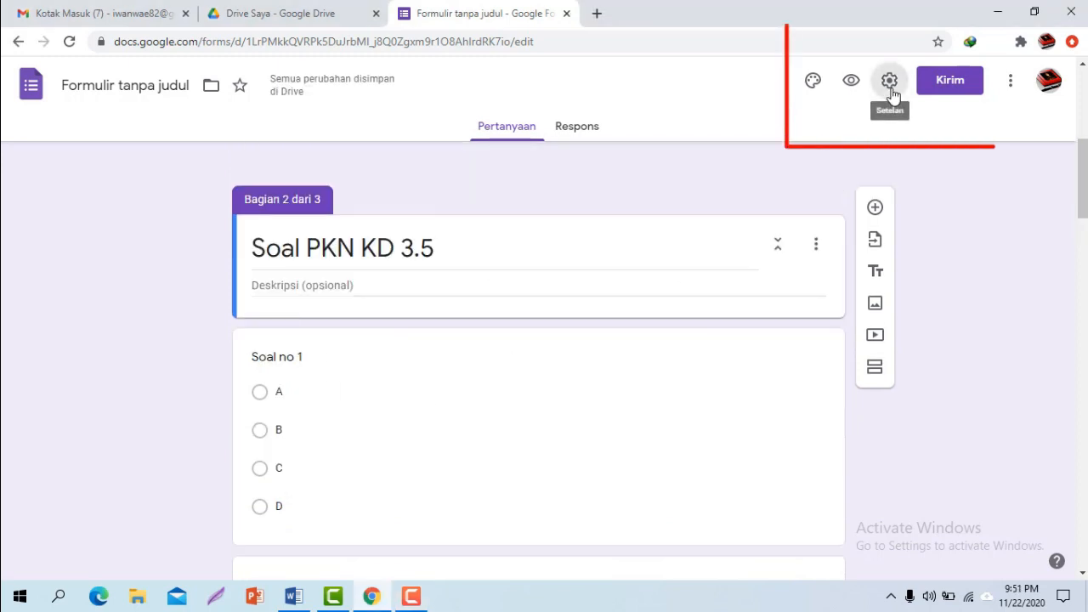
left_click(890, 88)
left_click(704, 168)
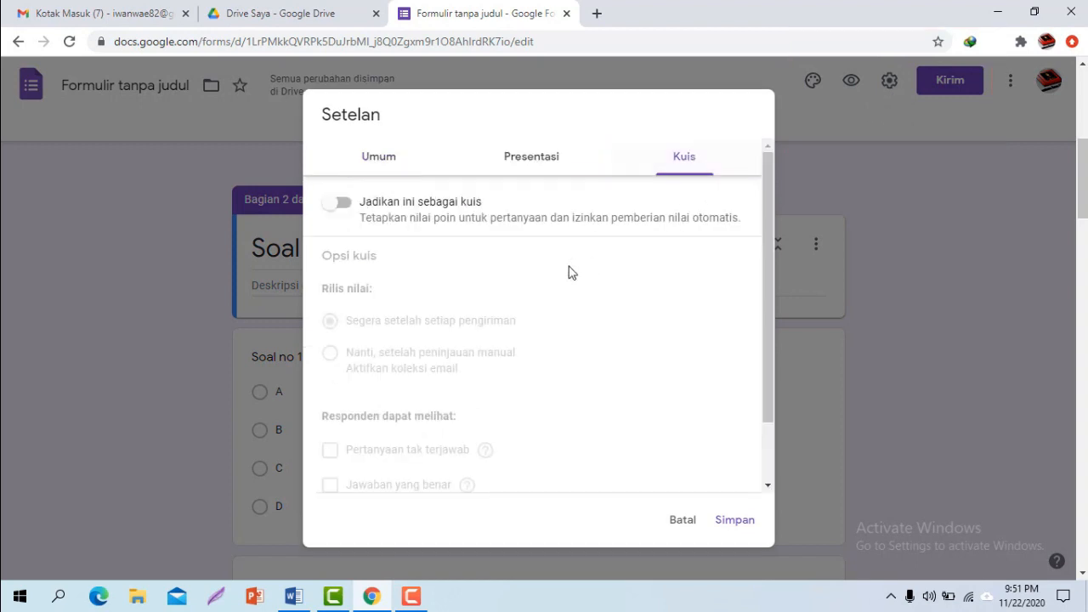
left_click(425, 207)
Step: Toggle the respondent options Pertanyaan tak terjawab and Jawaban yang benar off and on again, and save the quiz settings
left_click_drag(768, 355, 765, 429)
left_click(465, 380)
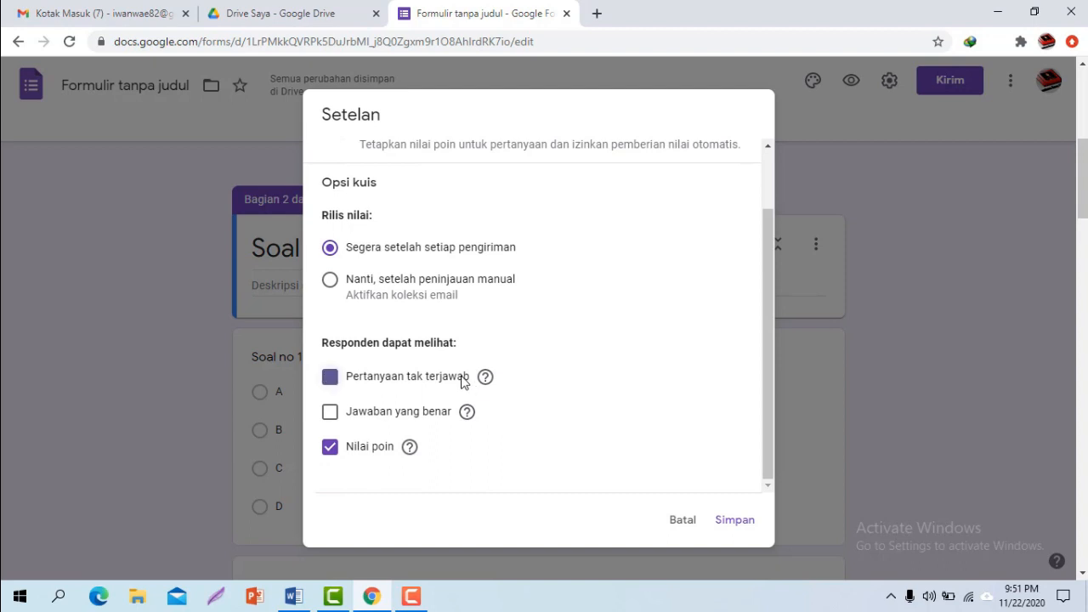
left_click(445, 414)
left_click(451, 381)
left_click(435, 412)
left_click(744, 522)
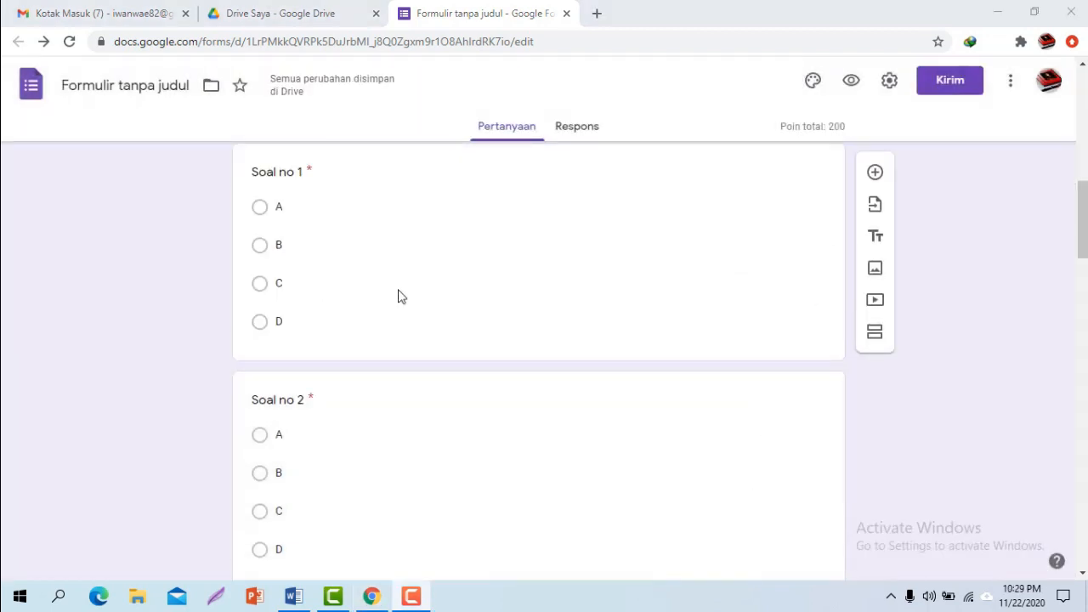
scroll(399, 296, "up", 5)
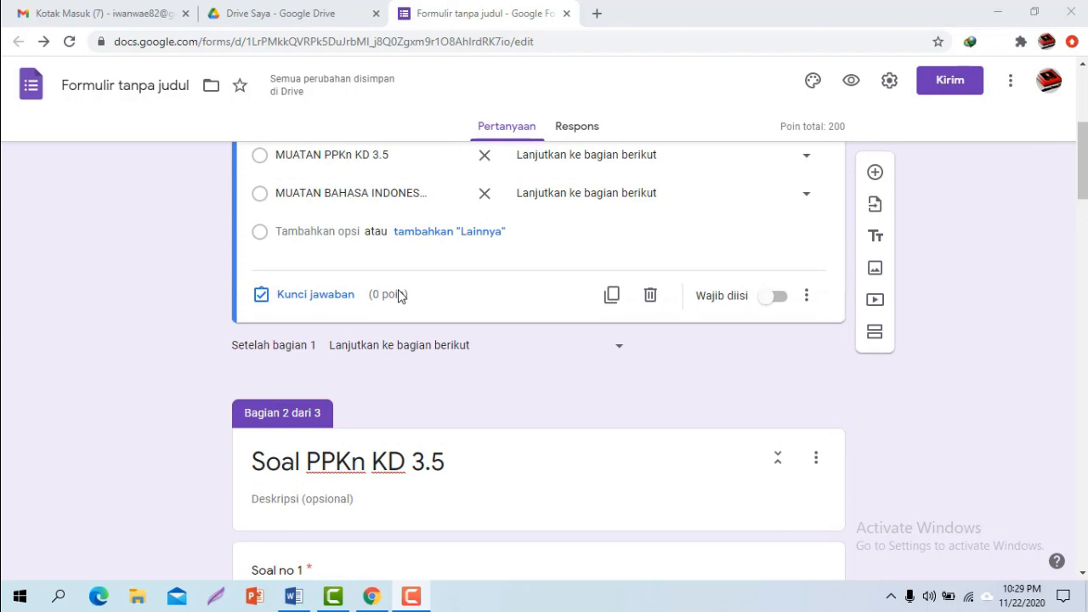
scroll(399, 296, "up", 1)
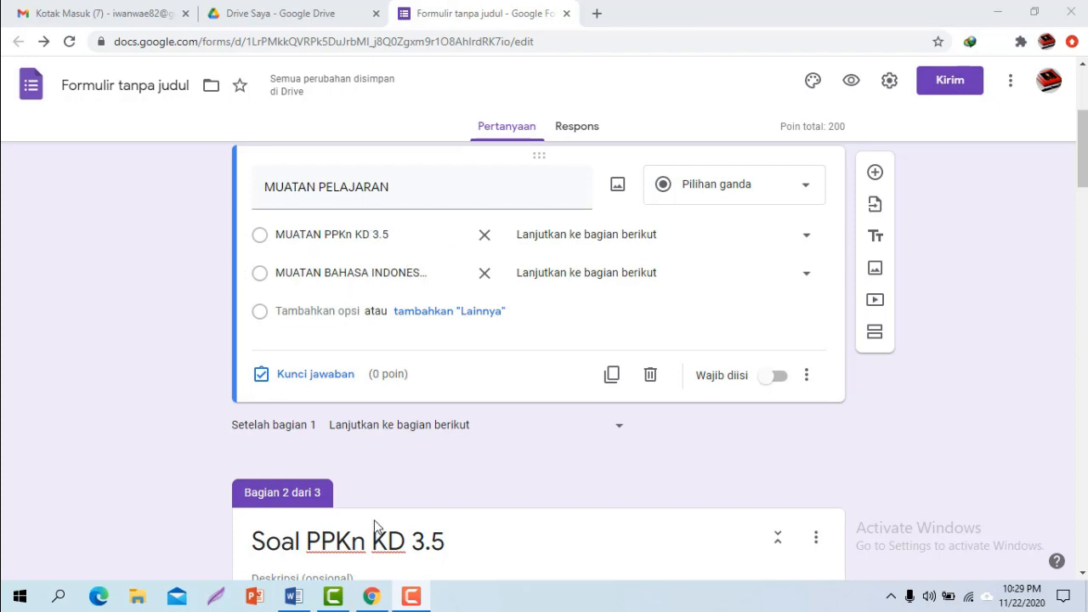
Step: Set the MUATAN PPKn KD 3.5 option of MUATAN PELAJARAN to open section 2 (Soal PPKn KD 3.5)
scroll(377, 515, "down", 1)
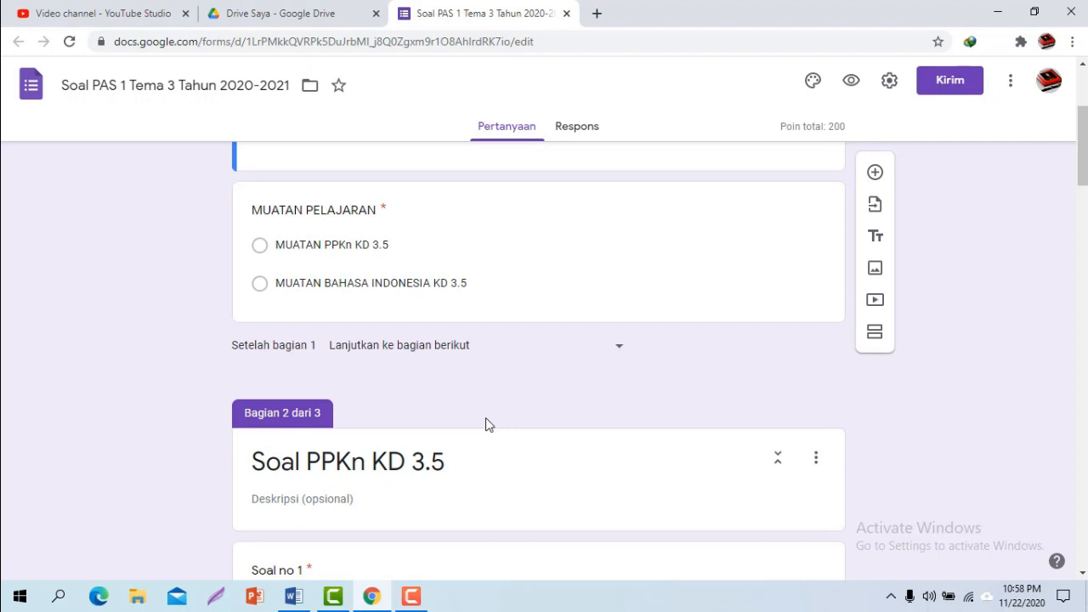
left_click(405, 247)
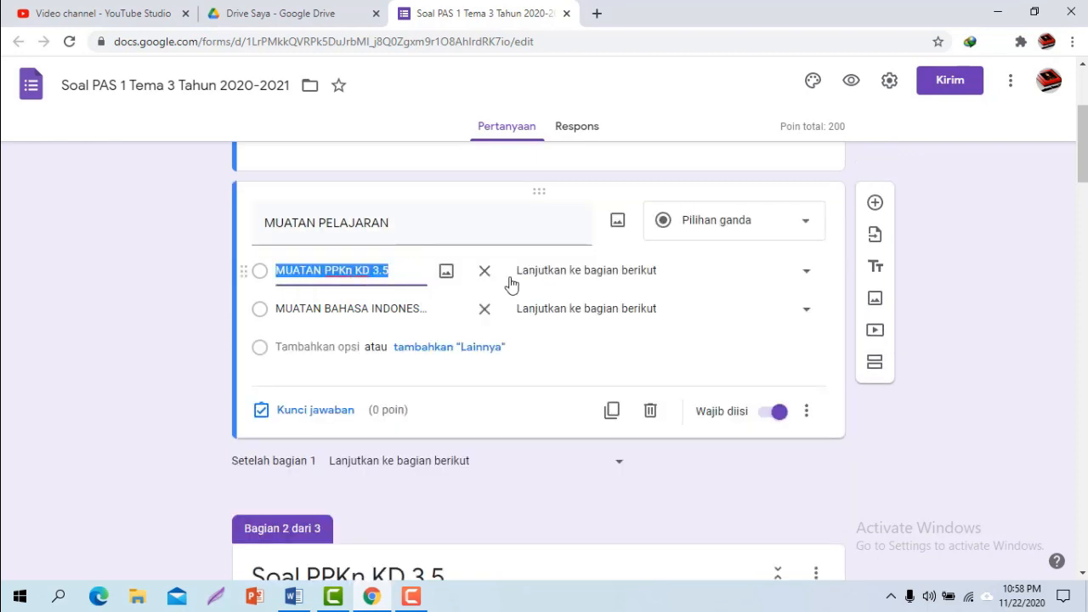
left_click(807, 275)
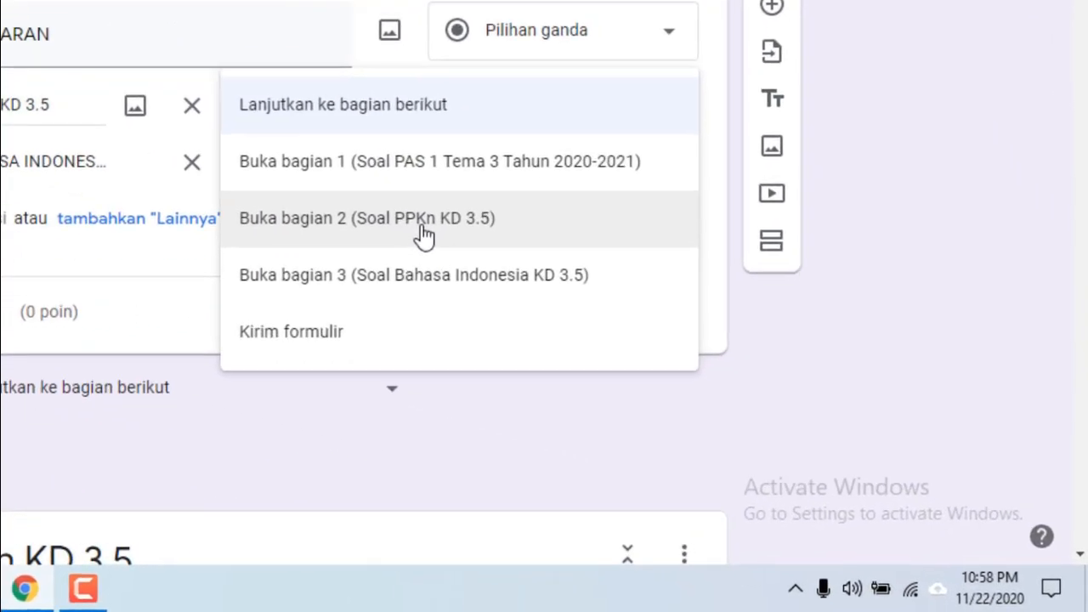
left_click(620, 353)
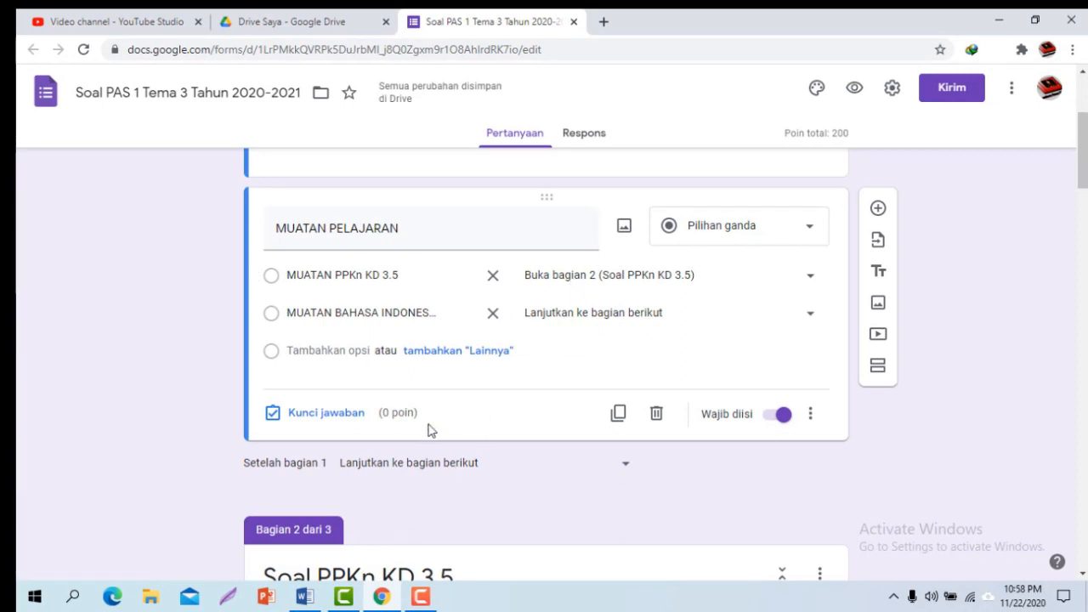
Step: Send the MUATAN BAHASA INDONESIA option to section 3 (Soal Bahasa Indonesia KD 3.5) and make the MUATAN PELAJARAN question required
left_click(809, 318)
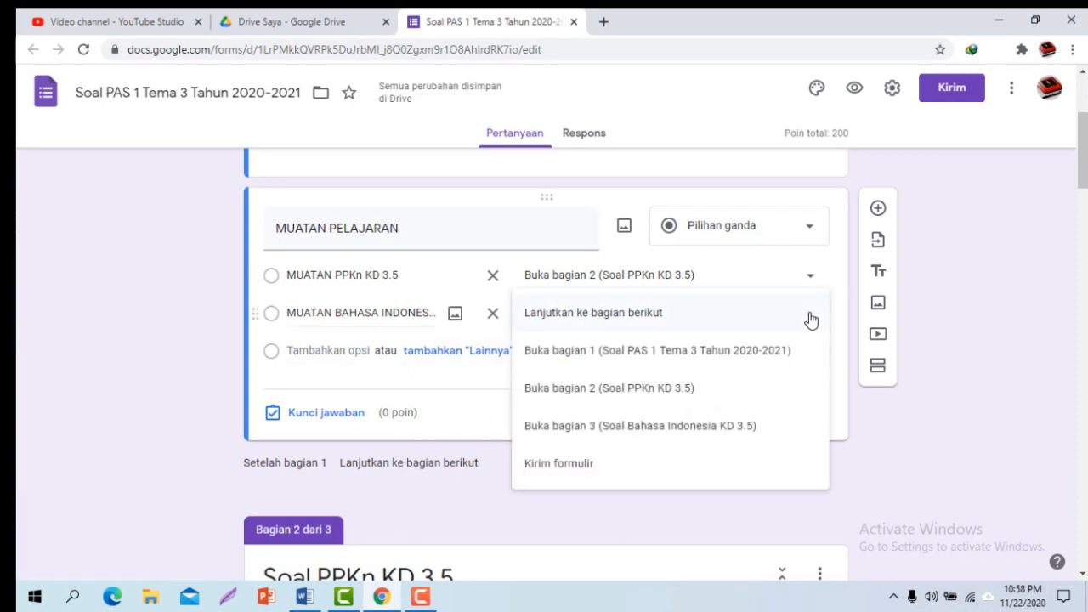
left_click(631, 427)
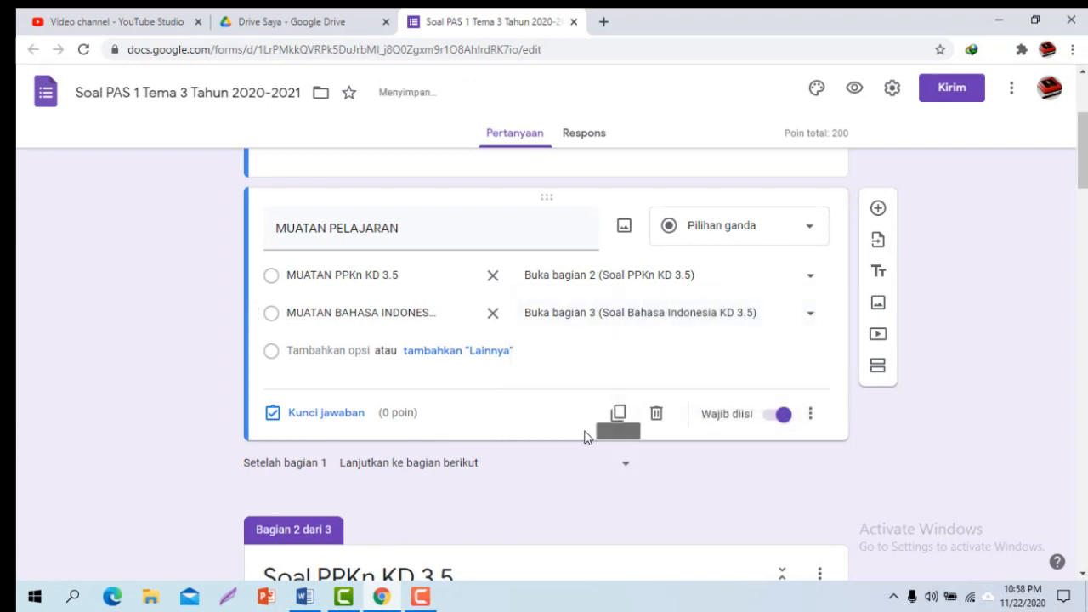
scroll(584, 435, "down", 1)
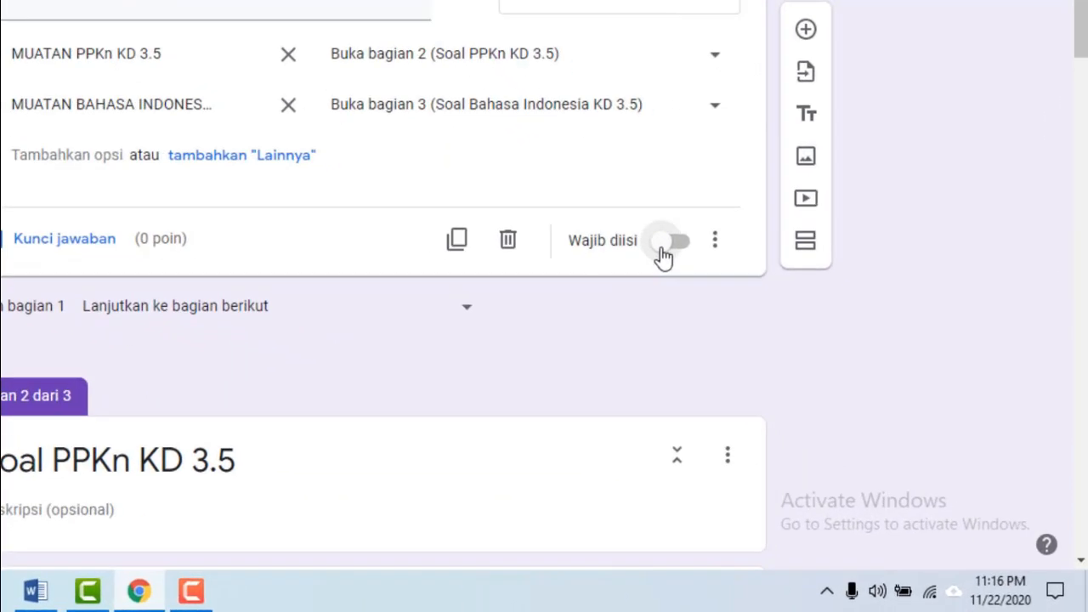
left_click(768, 337)
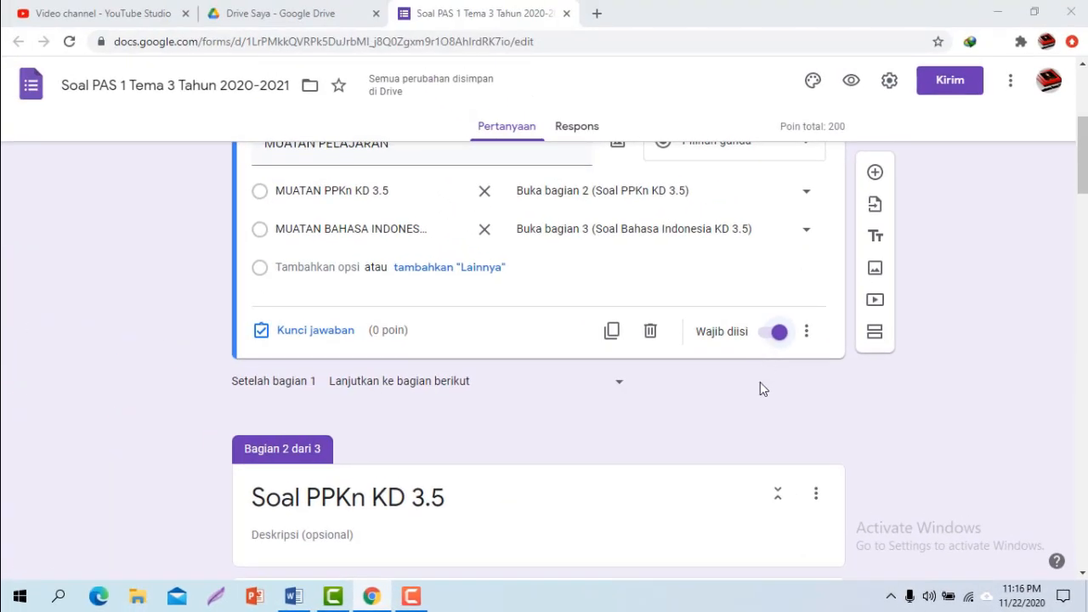
Step: Set the action after section 2, Soal PPKn KD 3.5, to Kirim formulir
scroll(761, 387, "down", 4)
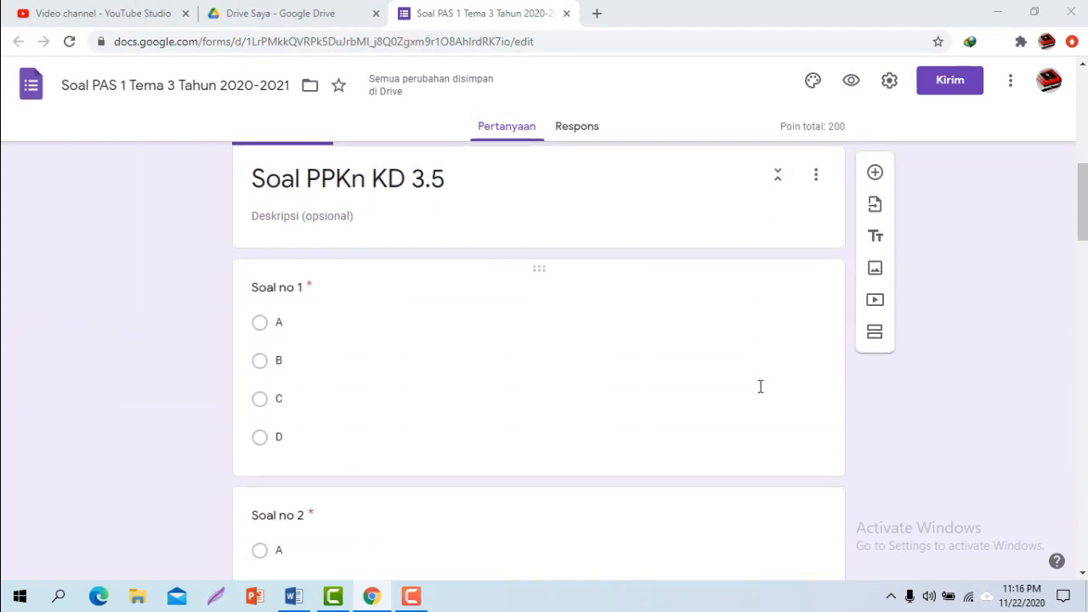
scroll(761, 386, "down", 10)
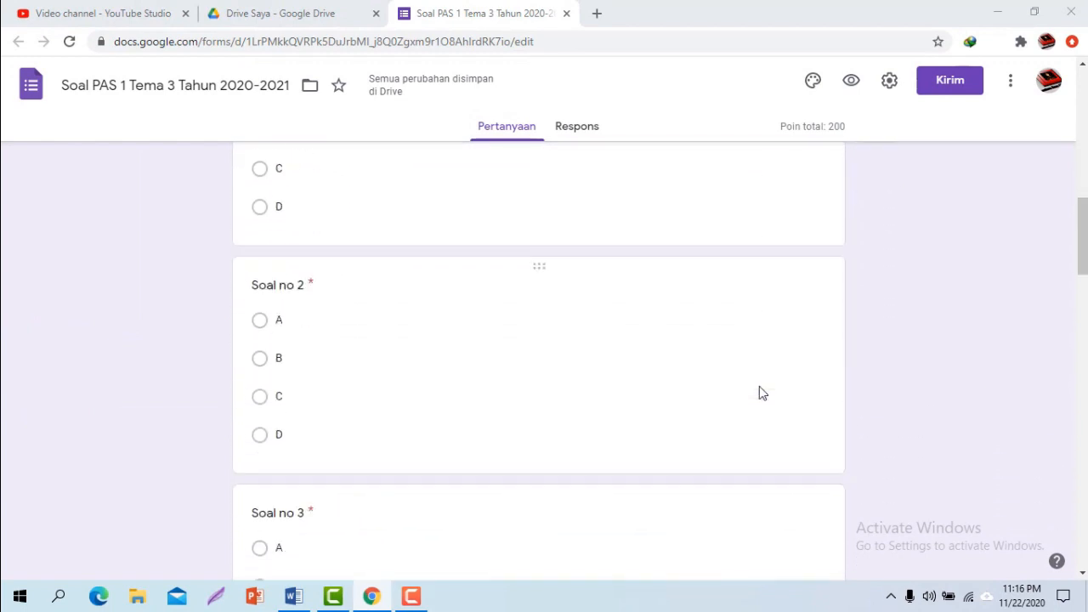
scroll(761, 387, "down", 3)
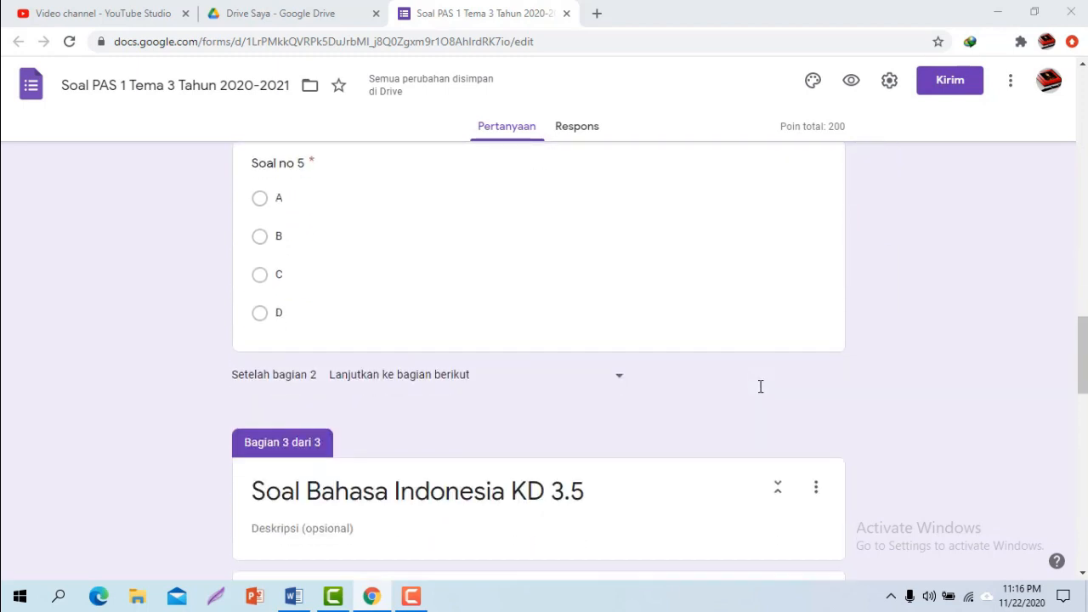
left_click(624, 385)
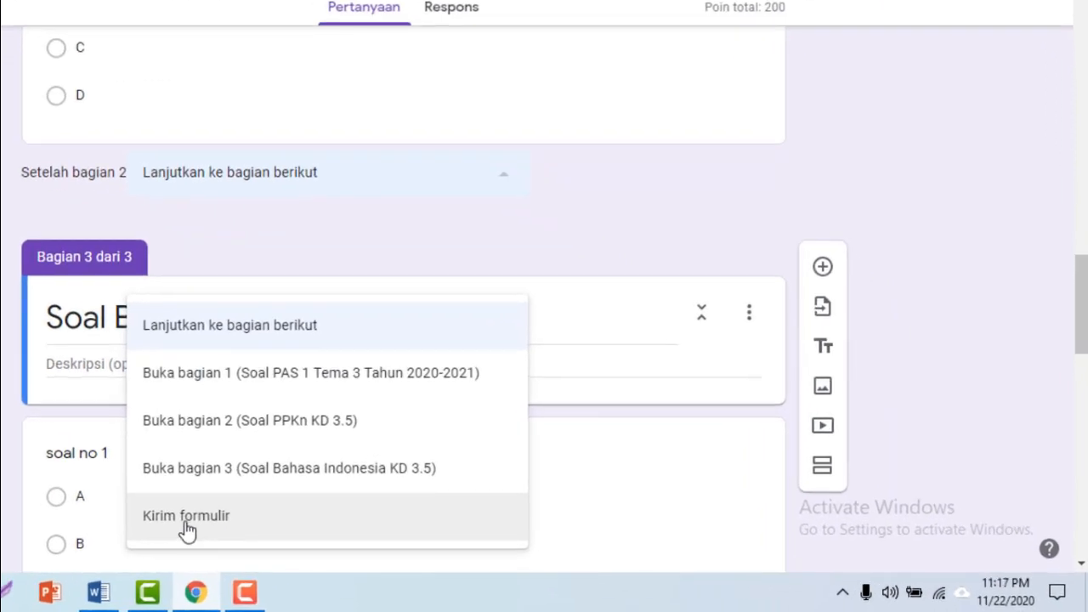
left_click(187, 517)
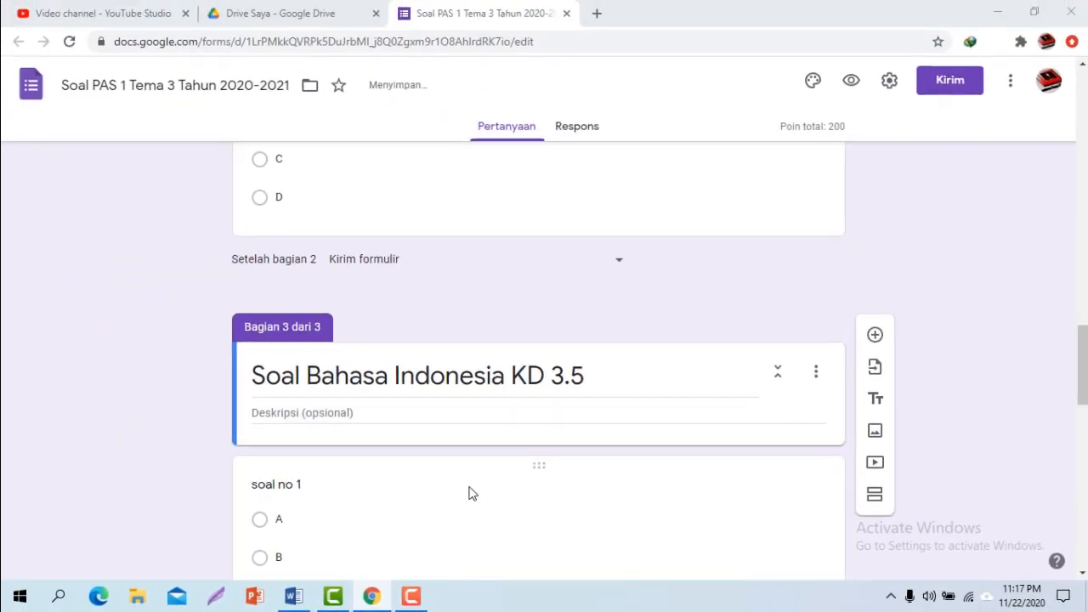
Step: Check the remaining Bahasa Indonesia questions and open the respondent preview of the form
scroll(472, 476, "down", 1)
scroll(474, 396, "down", 10)
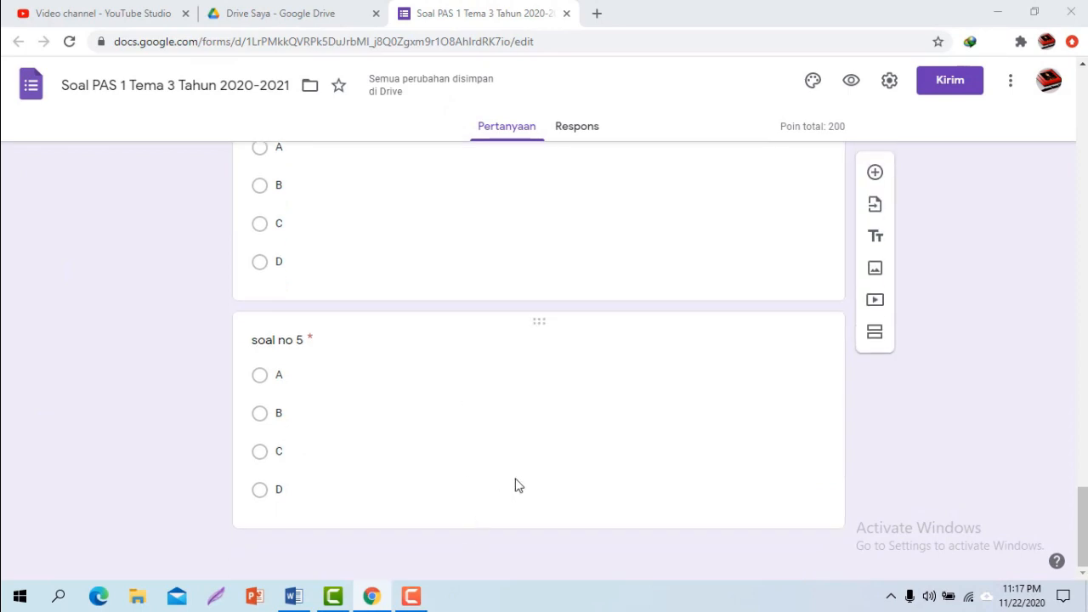
scroll(519, 486, "up", 6)
scroll(523, 485, "up", 6)
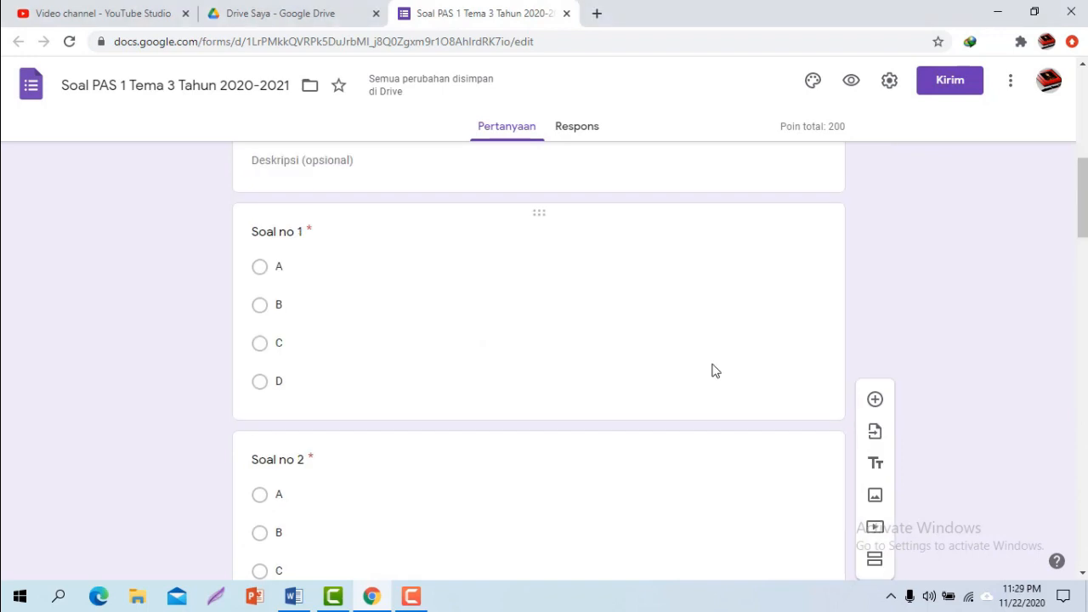
left_click(852, 81)
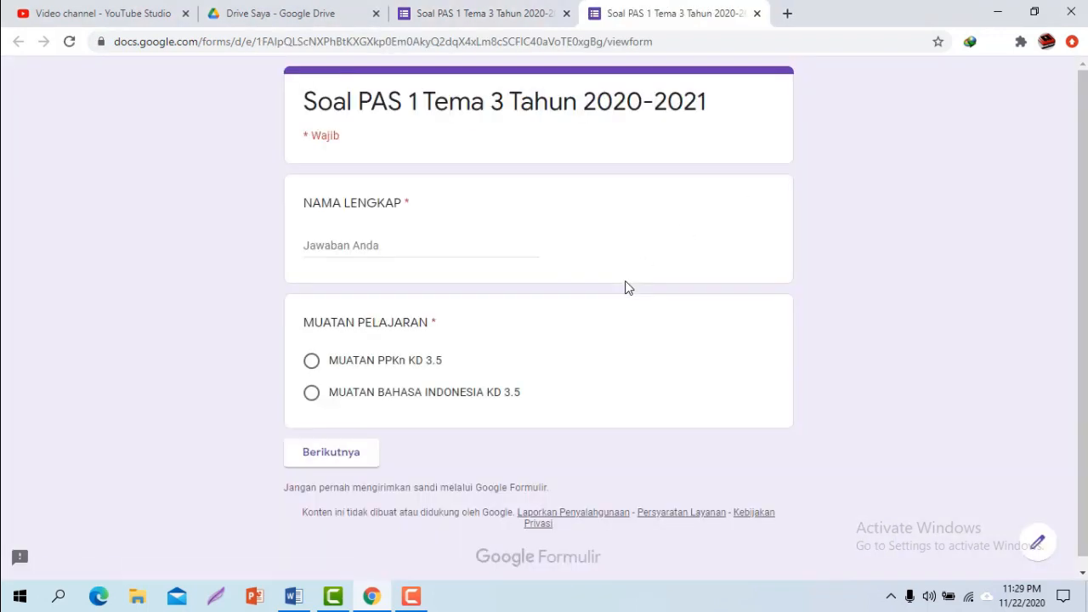
scroll(494, 322, "down", 1)
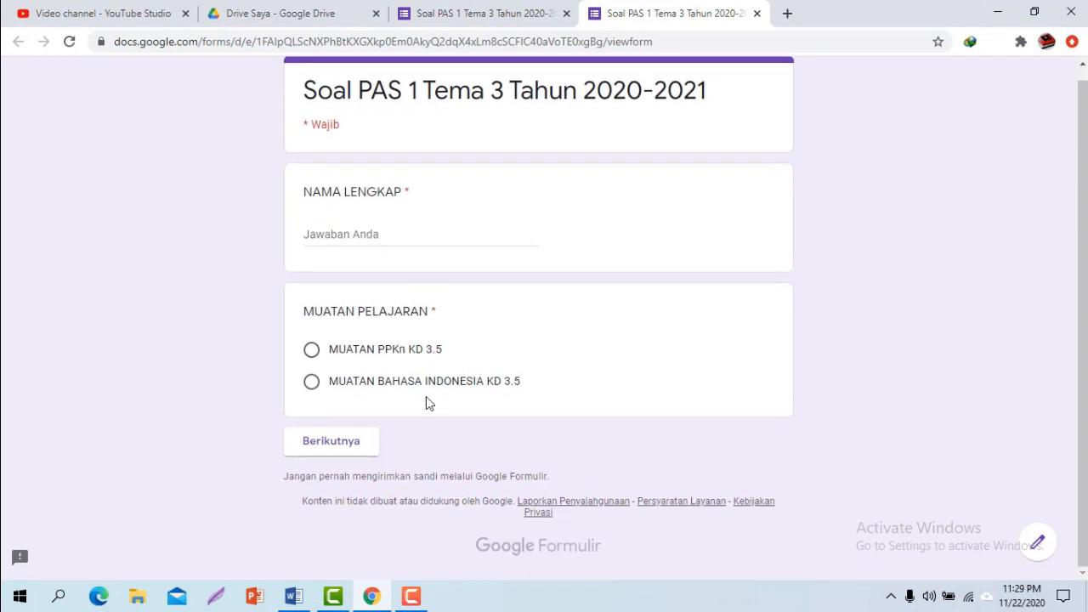
Step: Test the PPKn branch by entering the respondent's full name, choosing MUATAN PPKn KD 3.5 and continuing through its questions
left_click(396, 242)
type("Dani")
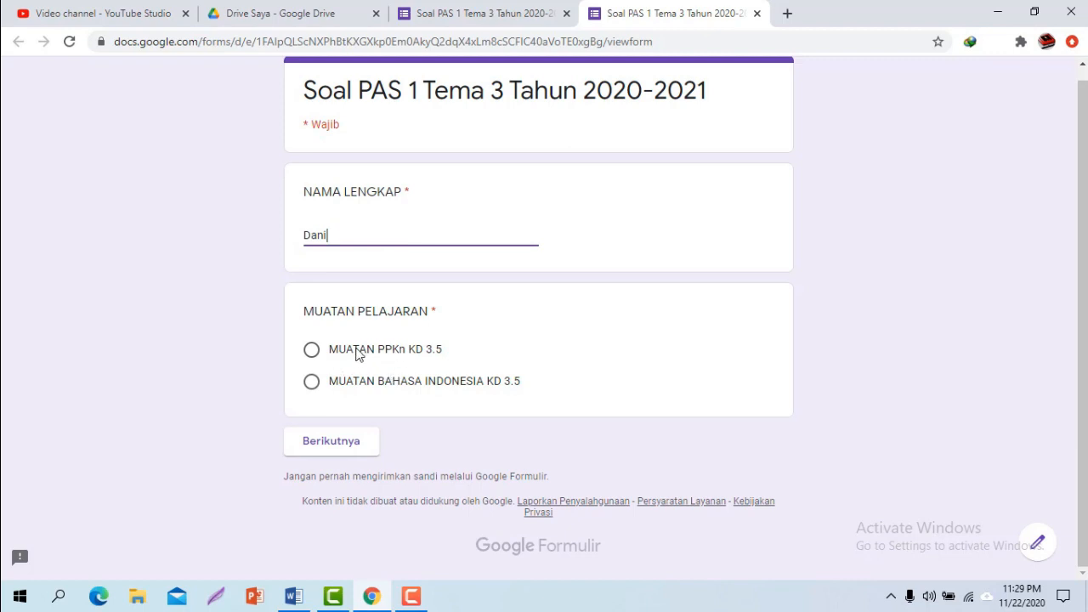
left_click(357, 354)
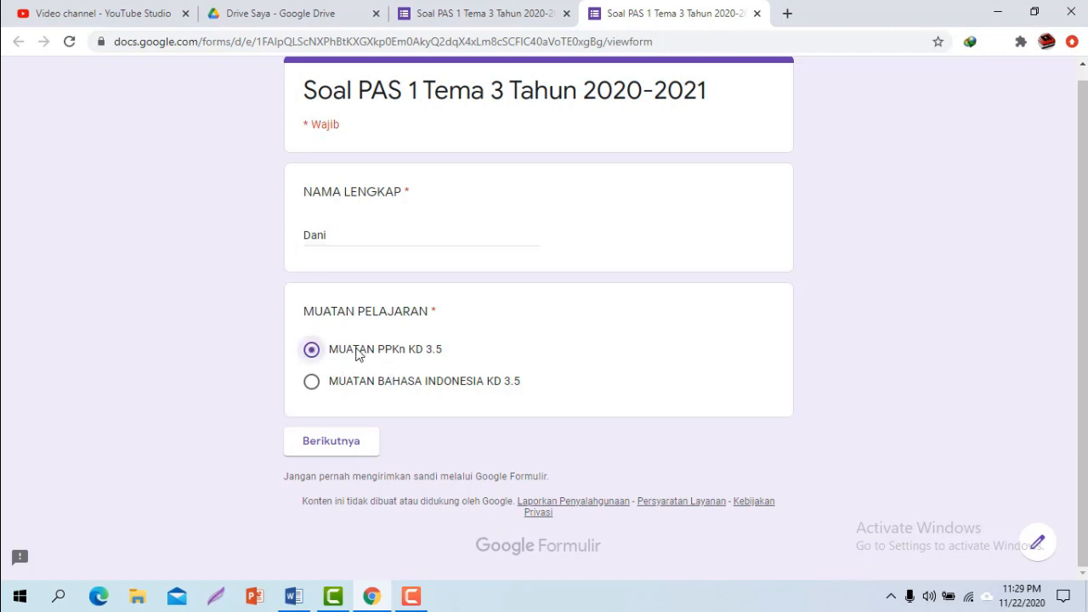
left_click(337, 443)
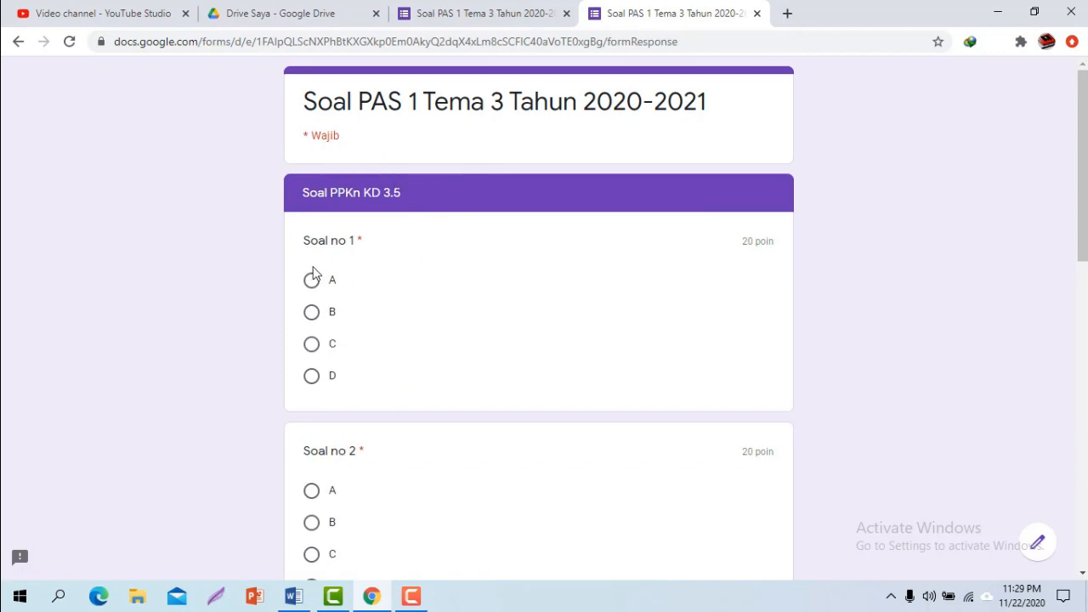
scroll(312, 274, "down", 8)
scroll(314, 323, "down", 2)
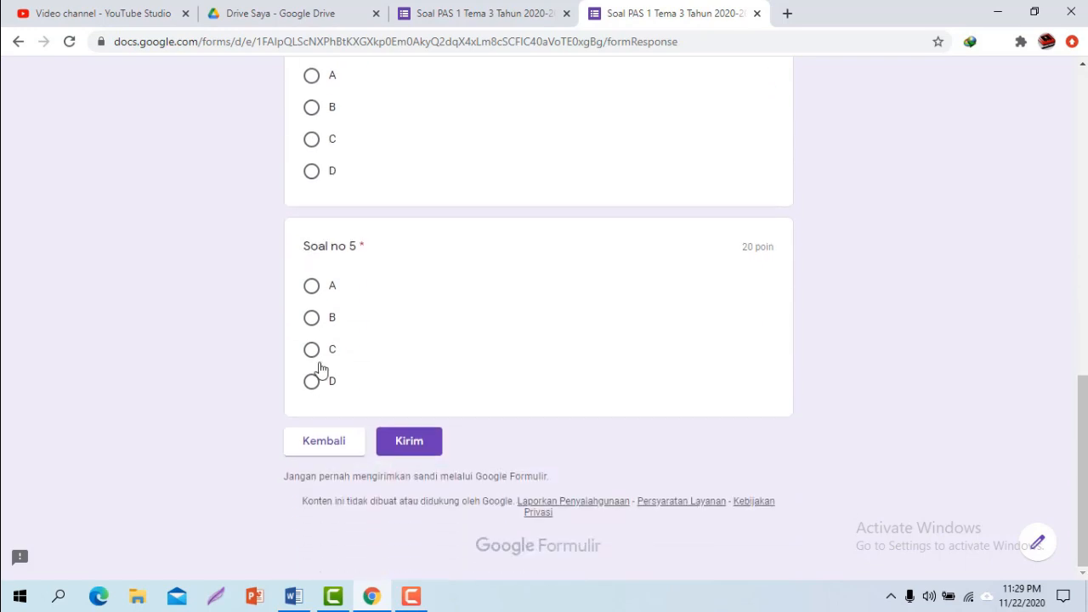
Step: Return to the first page of the preview, choose MUATAN BAHASA INDONESIA KD 3.5 and continue to its section
left_click(345, 453)
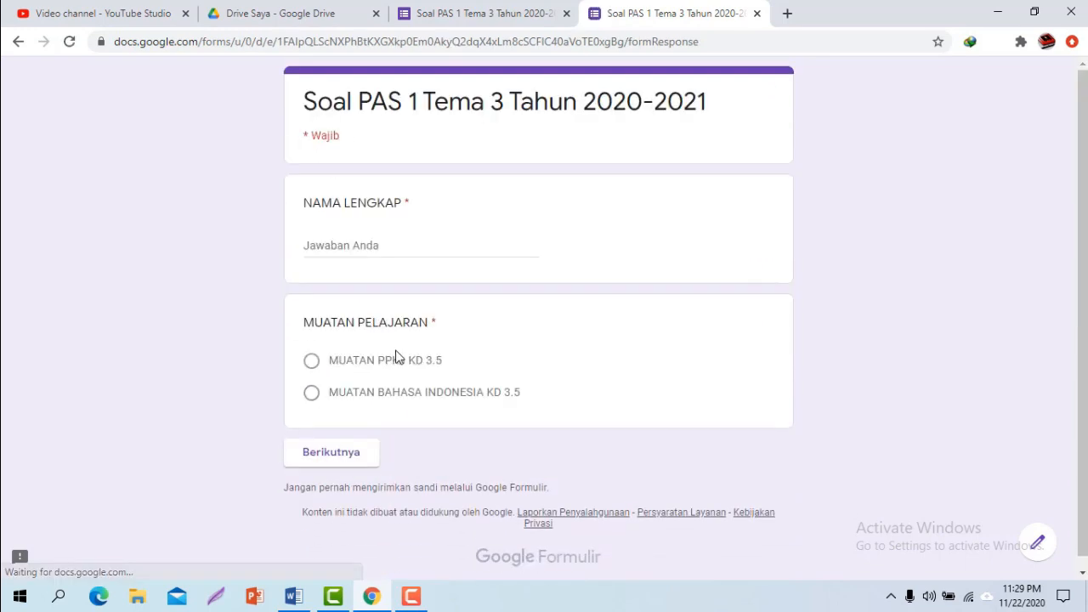
left_click(357, 395)
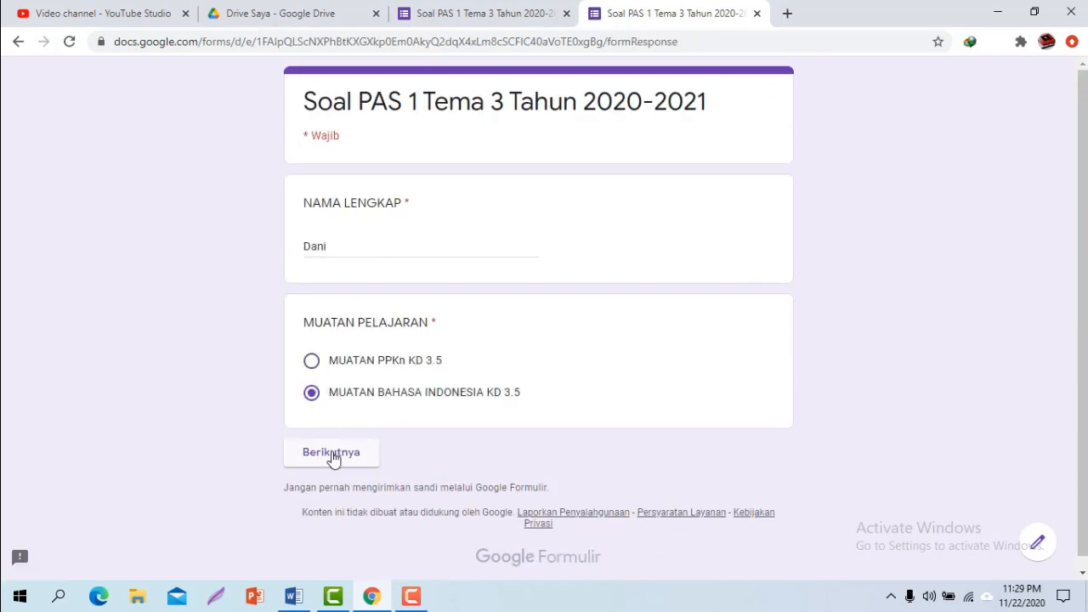
left_click(336, 454)
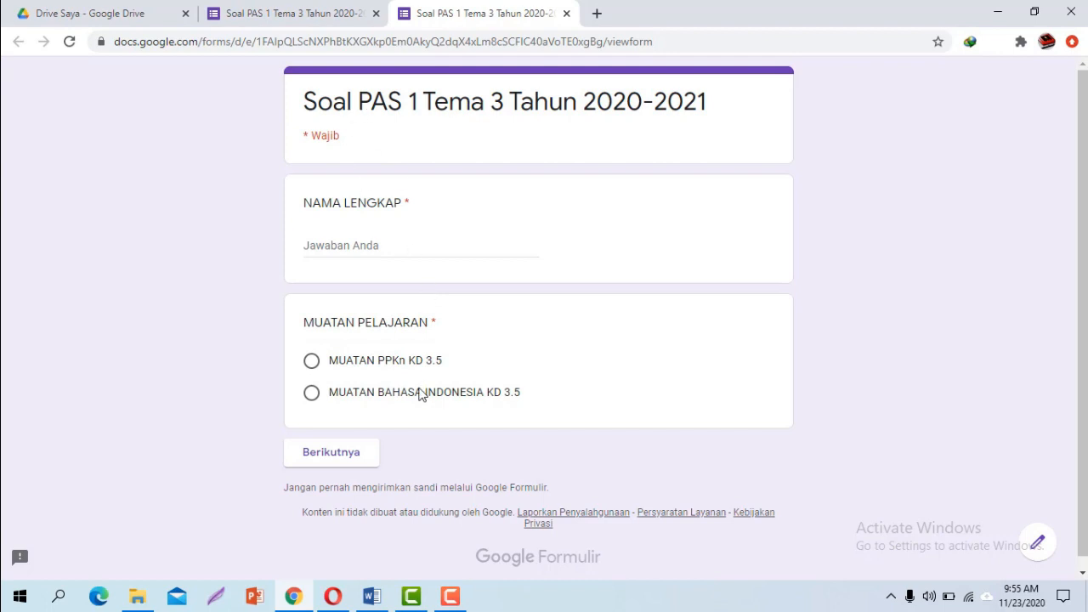
Step: Return to the form editor and copy the form's sharing link with Perpendek URL enabled
left_click(316, 12)
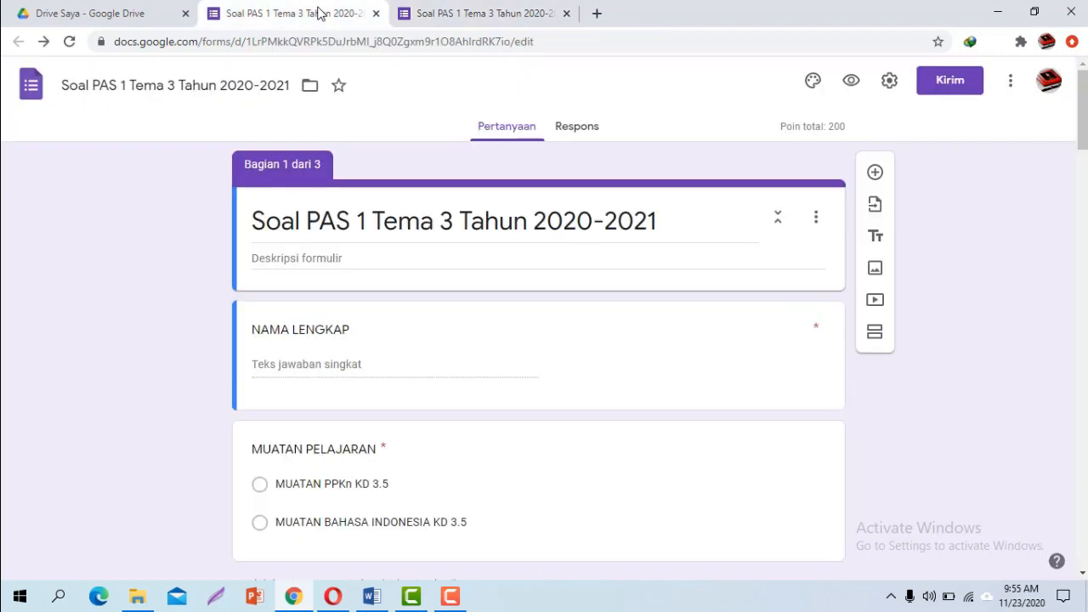
left_click(953, 85)
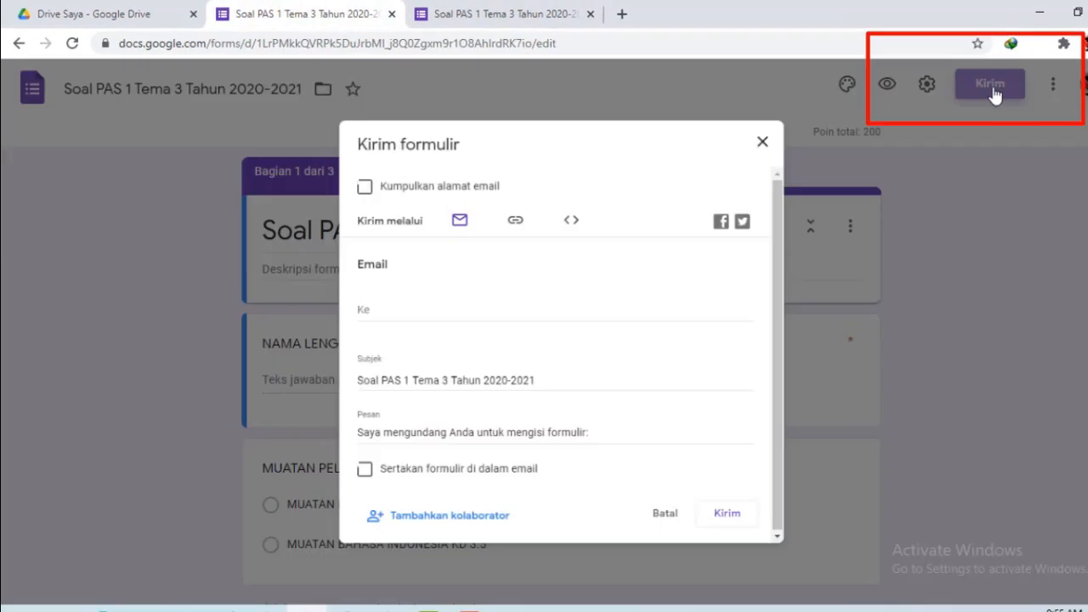
left_click(753, 313)
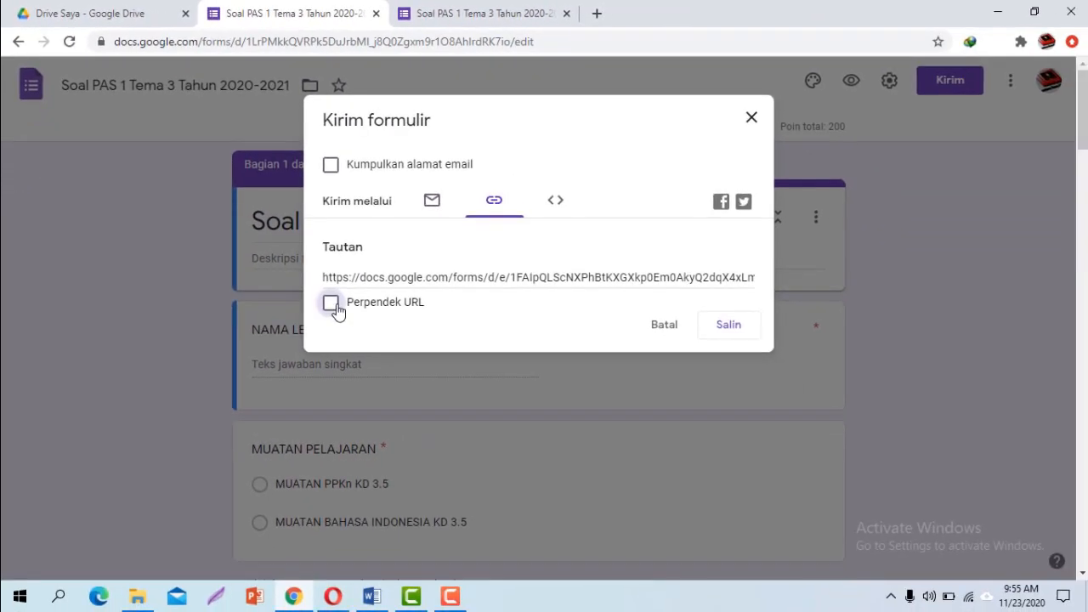
left_click(478, 438)
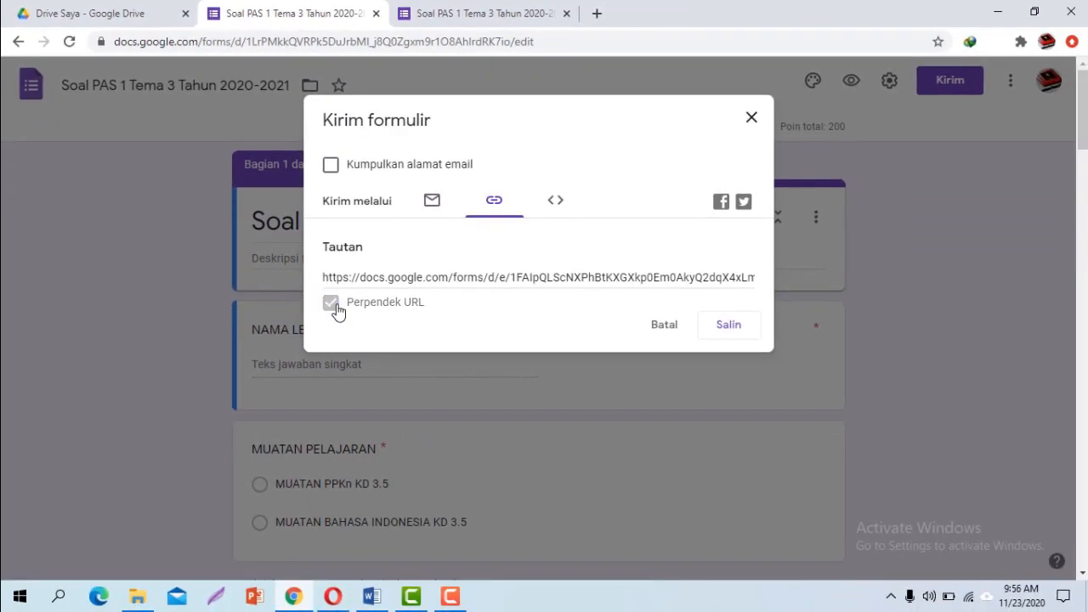
left_click(731, 331)
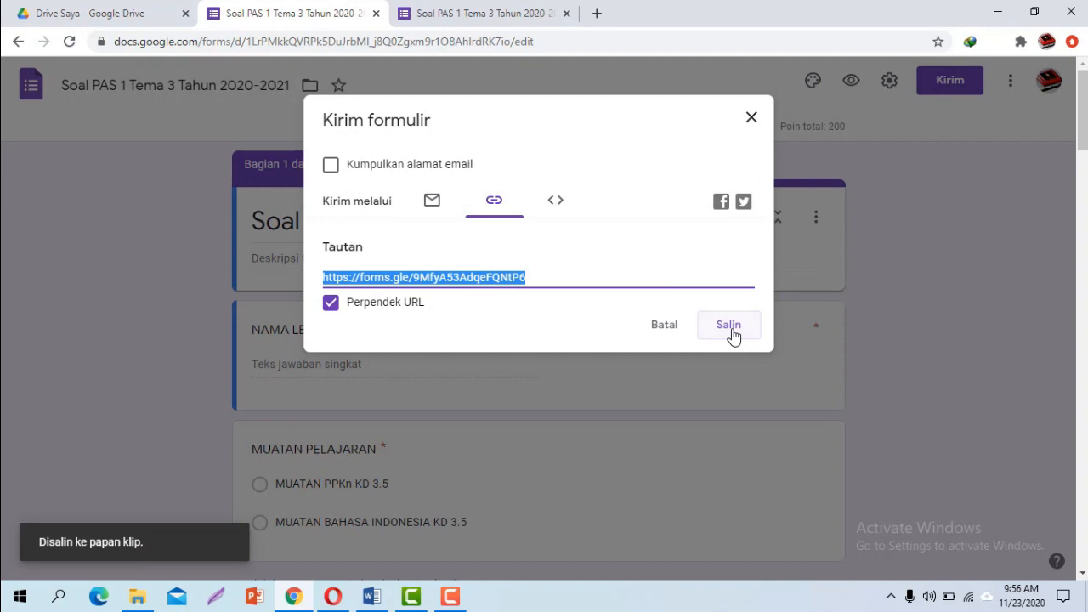